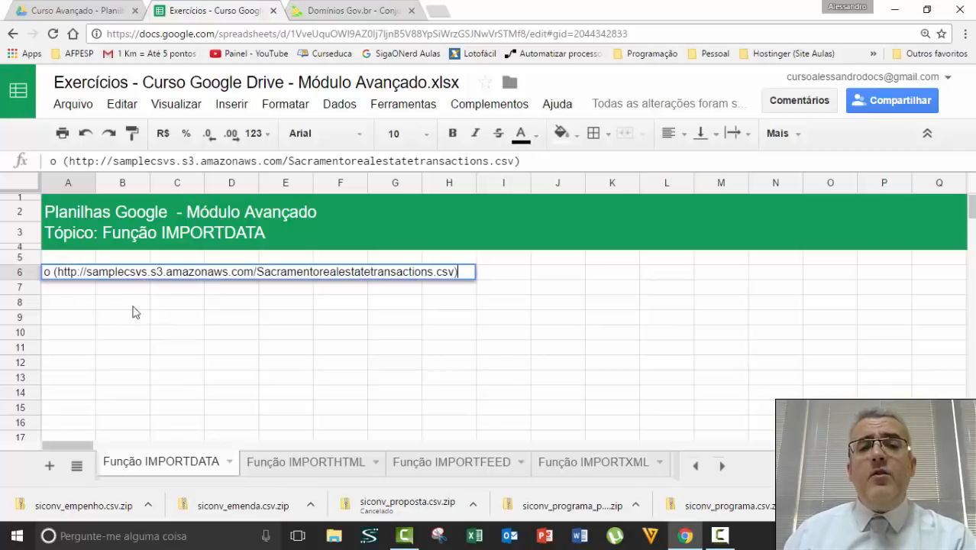
Copy the CSV address from A6 and enter =IMPORTDATA with it in A8 to load the Sacramento data.
{"action": "left_click_drag", "start_coordinate": [452, 273], "coordinate": [63, 264]}
{"action": "key", "text": "ctrl+c"}
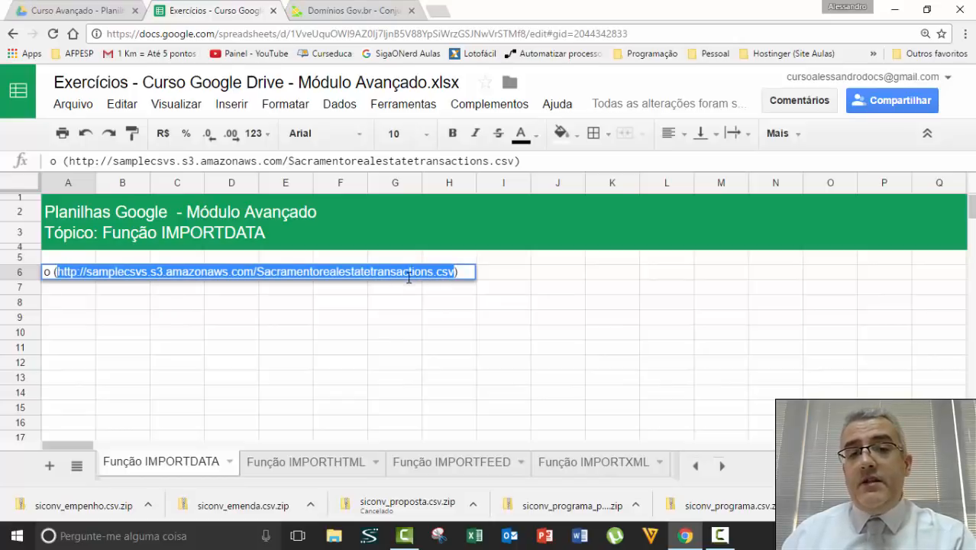
{"action": "key", "text": "Escape"}
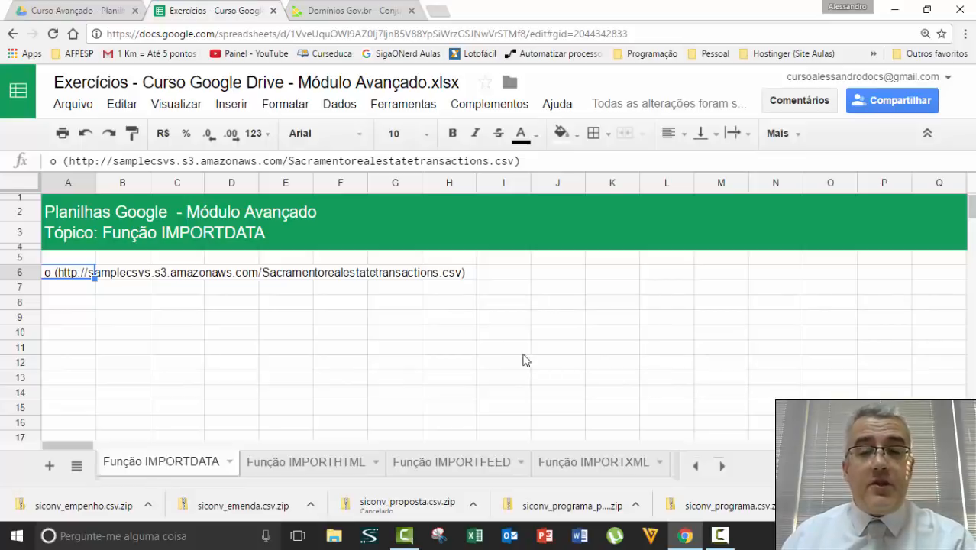
{"action": "left_click", "coordinate": [74, 306]}
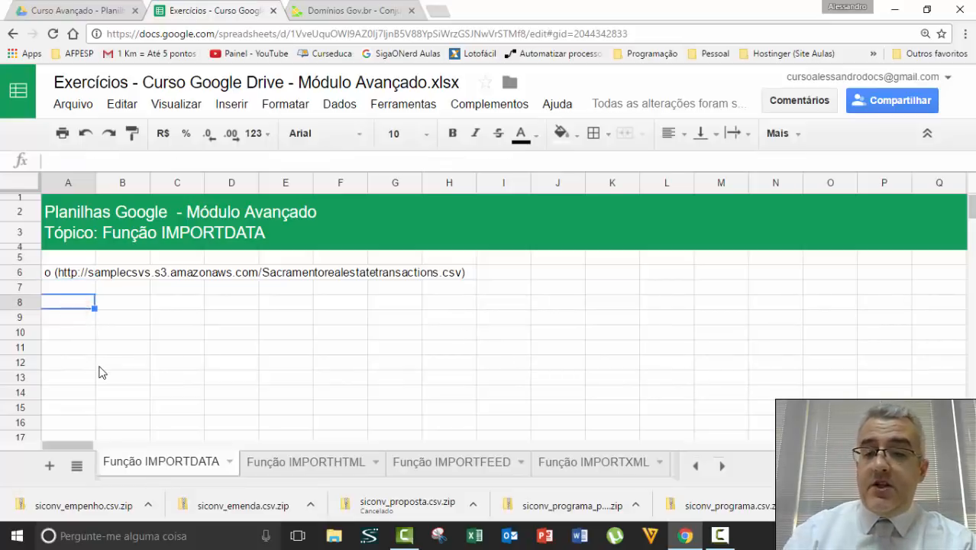
{"action": "type", "text": "=IM"}
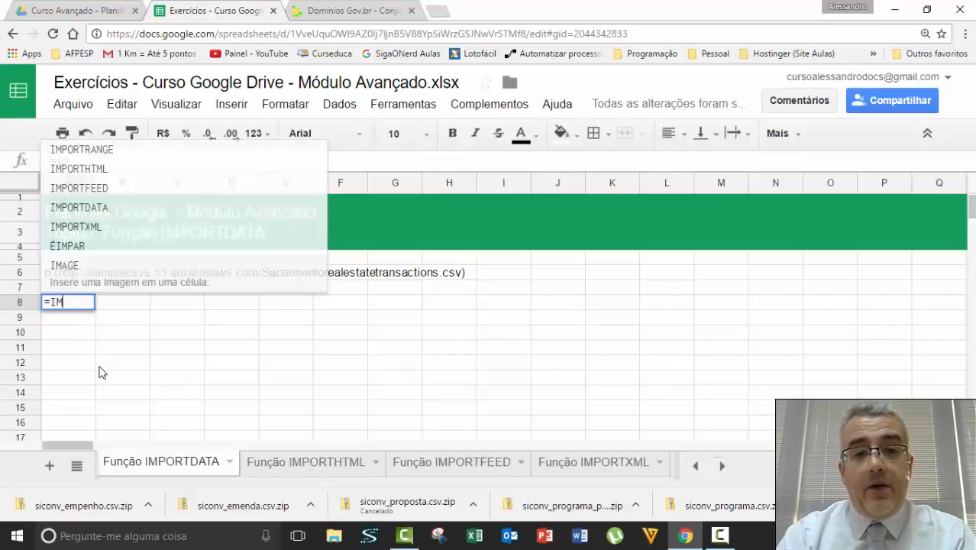
{"action": "type", "text": "PORTDATA"}
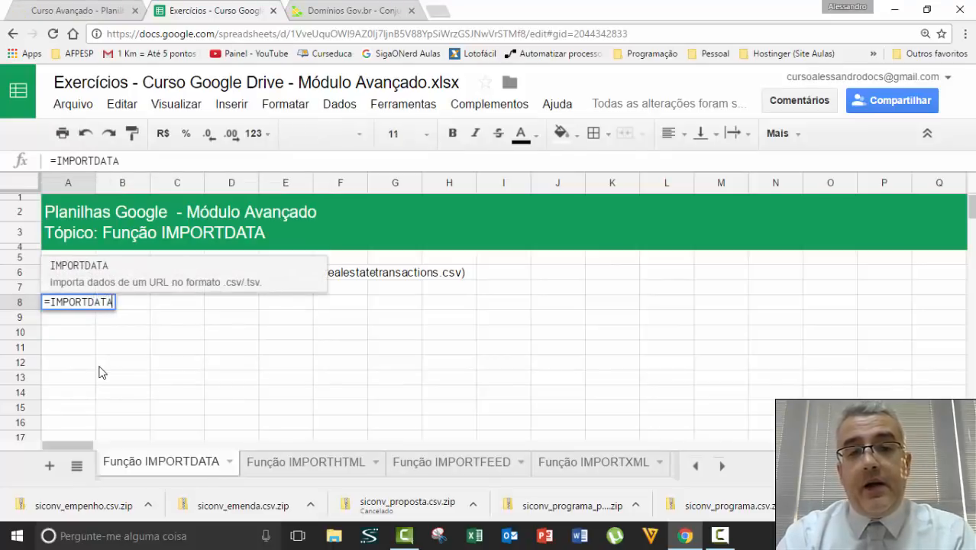
{"action": "type", "text": "(\""}
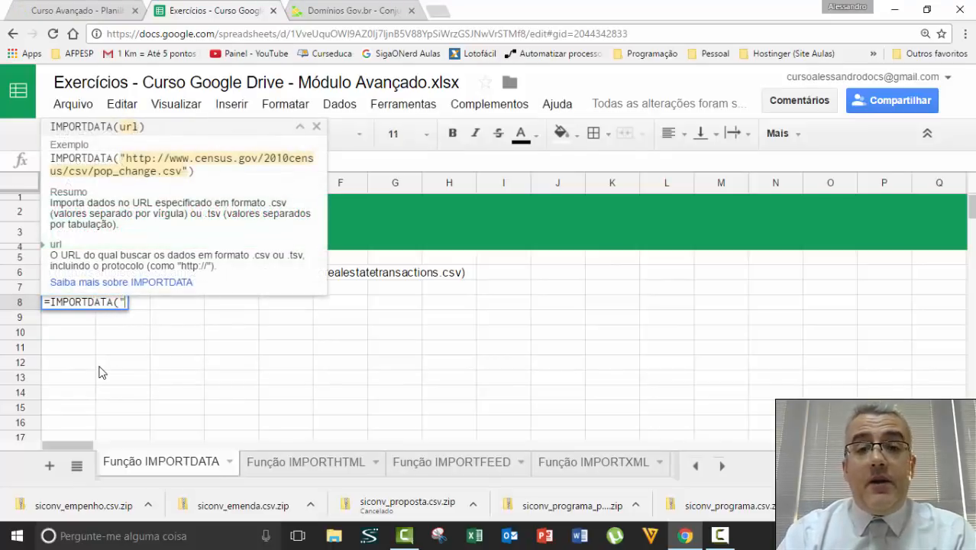
{"action": "key", "text": "ctrl+v"}
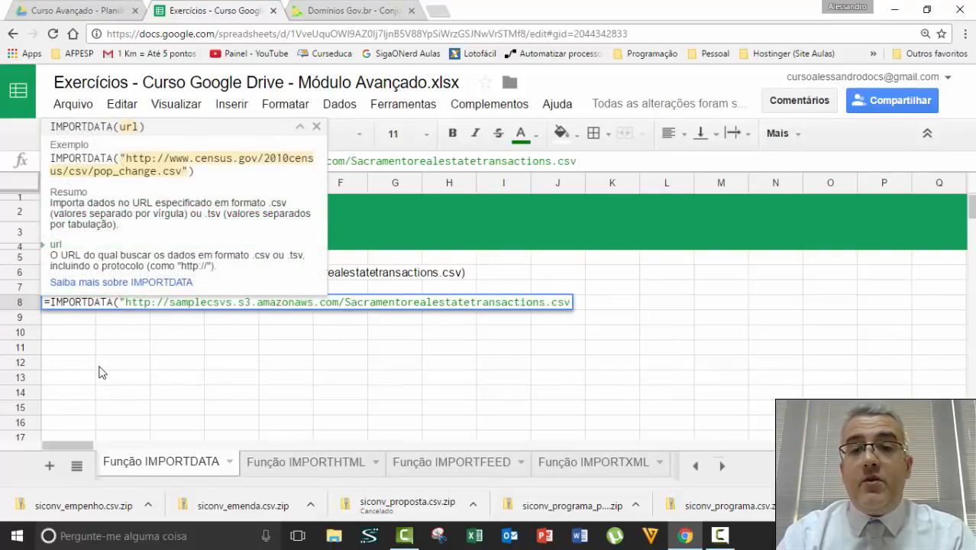
{"action": "type", "text": "\")"}
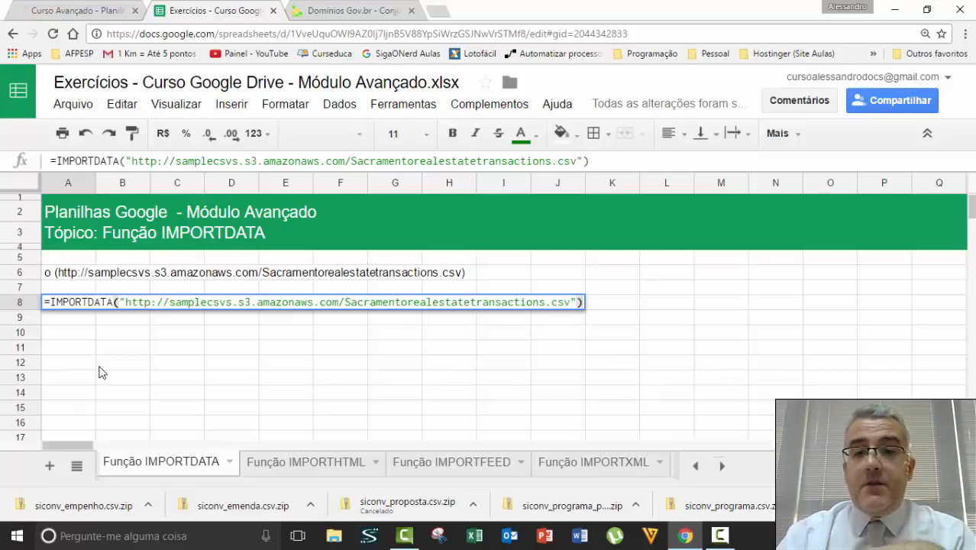
{"action": "key", "text": "Return"}
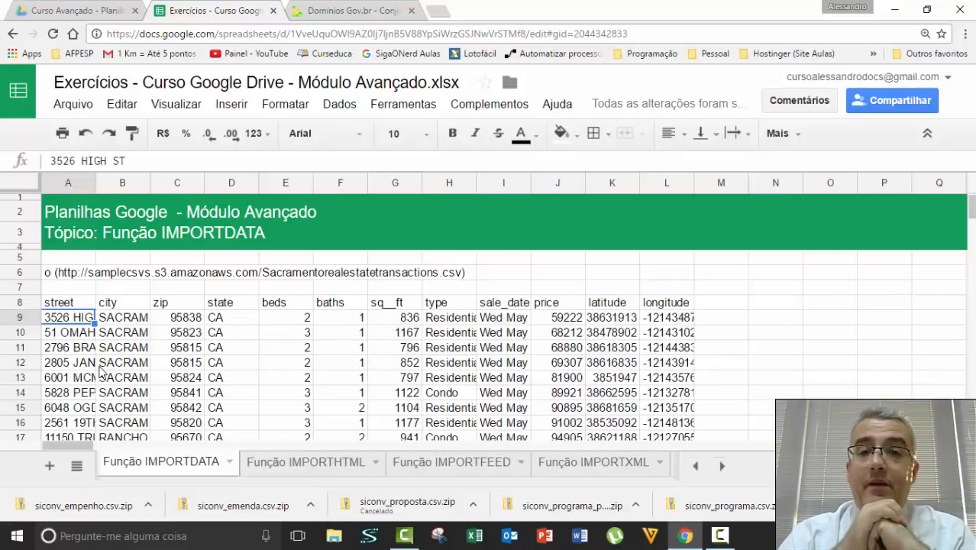
{"action": "key", "text": "Down"}
{"action": "key", "text": "Down"}
{"action": "key", "text": "Down"}
{"action": "key", "text": "Down"}
{"action": "key", "text": "Down"}
{"action": "key", "text": "Down"}
{"action": "key", "text": "Down"}
{"action": "key", "text": "Down"}
{"action": "key", "text": "Down"}
{"action": "key", "text": "Down"}
{"action": "key", "text": "Down"}
{"action": "key", "text": "Down"}
{"action": "key", "text": "Down"}
{"action": "key", "text": "Down"}
{"action": "key", "text": "Down"}
{"action": "key", "text": "Down"}
{"action": "key", "text": "Down"}
{"action": "key", "text": "Down"}
{"action": "key", "text": "Down"}
{"action": "key", "text": "Down"}
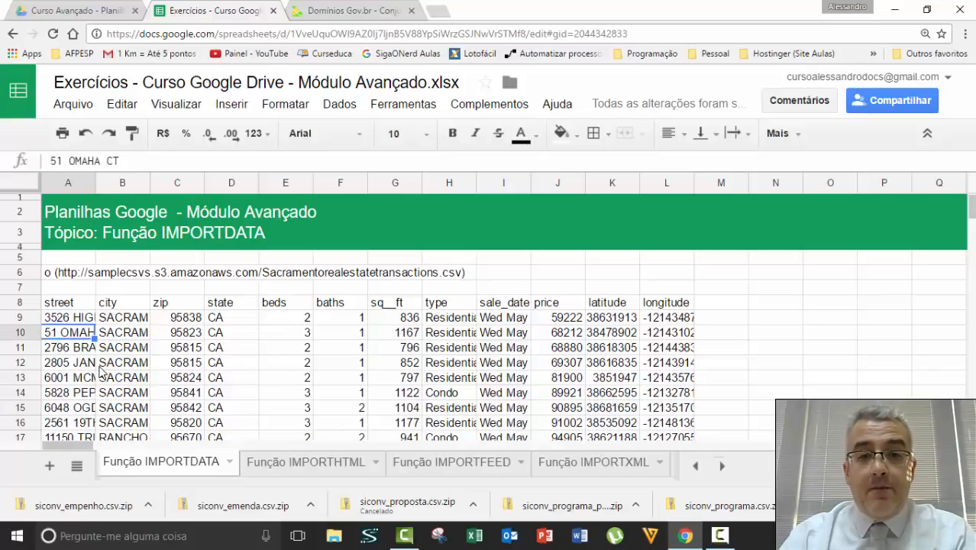
{"action": "key", "text": "Down"}
{"action": "key", "text": "Down"}
{"action": "key", "text": "Down"}
{"action": "key", "text": "Down"}
{"action": "key", "text": "Down"}
{"action": "key", "text": "Down"}
{"action": "key", "text": "Down"}
{"action": "key", "text": "Down"}
{"action": "key", "text": "Down"}
{"action": "key", "text": "Down"}
{"action": "key", "text": "Down"}
{"action": "key", "text": "Down"}
{"action": "key", "text": "Down"}
{"action": "key", "text": "Down"}
{"action": "key", "text": "Down"}
{"action": "key", "text": "Down"}
{"action": "key", "text": "Down"}
{"action": "key", "text": "Down"}
{"action": "key", "text": "Down"}
{"action": "key", "text": "Down"}
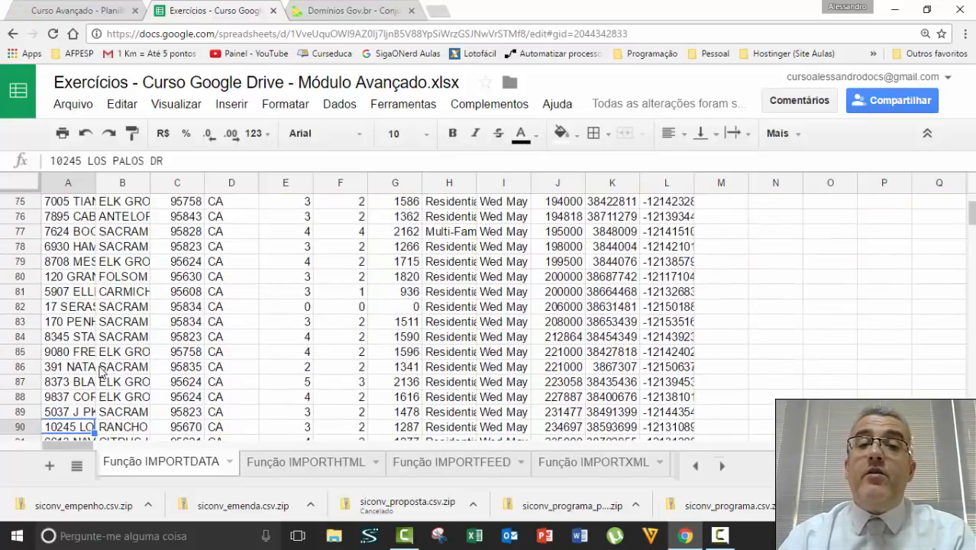
{"action": "key", "text": "ctrl+Down"}
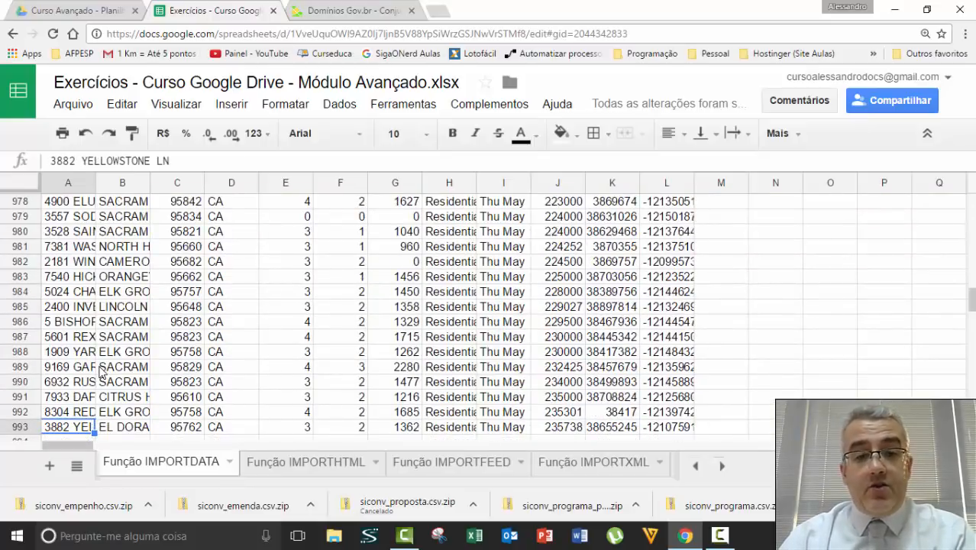
{"action": "key", "text": "Down"}
{"action": "key", "text": "Up"}
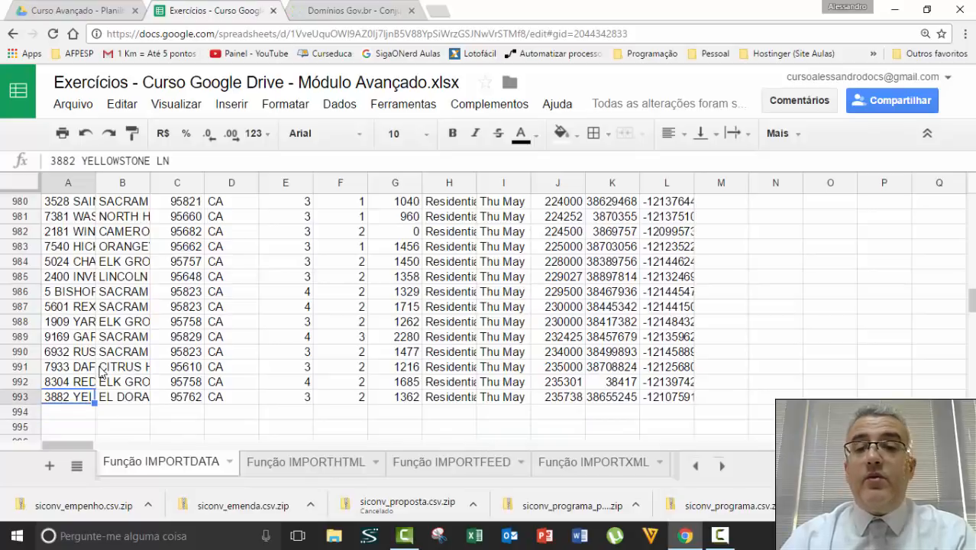
{"action": "key", "text": "ctrl+Up"}
{"action": "key", "text": "Down"}
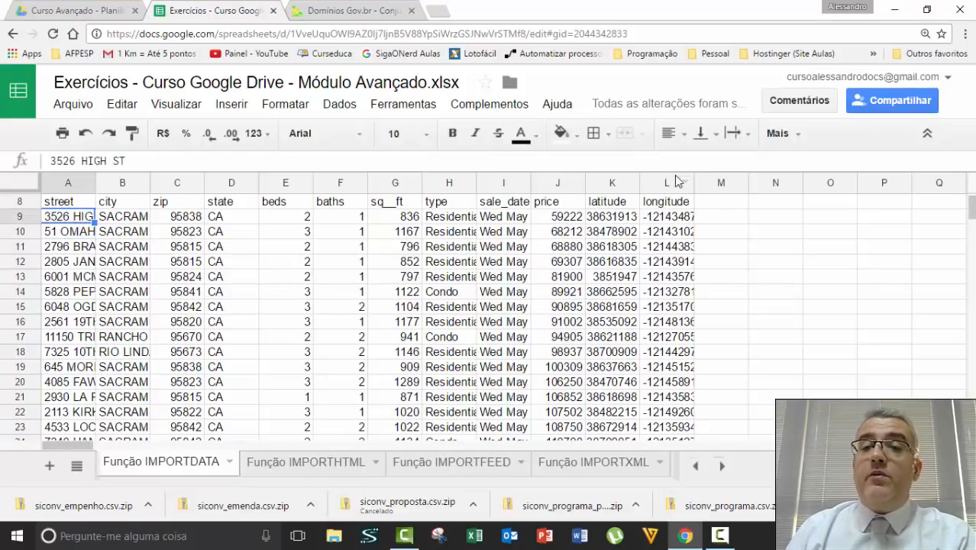
Auto-fit the widths of columns A through L to their contents.
{"action": "left_click_drag", "start_coordinate": [668, 183], "coordinate": [615, 183]}
{"action": "left_click_drag", "start_coordinate": [463, 178], "coordinate": [76, 183]}
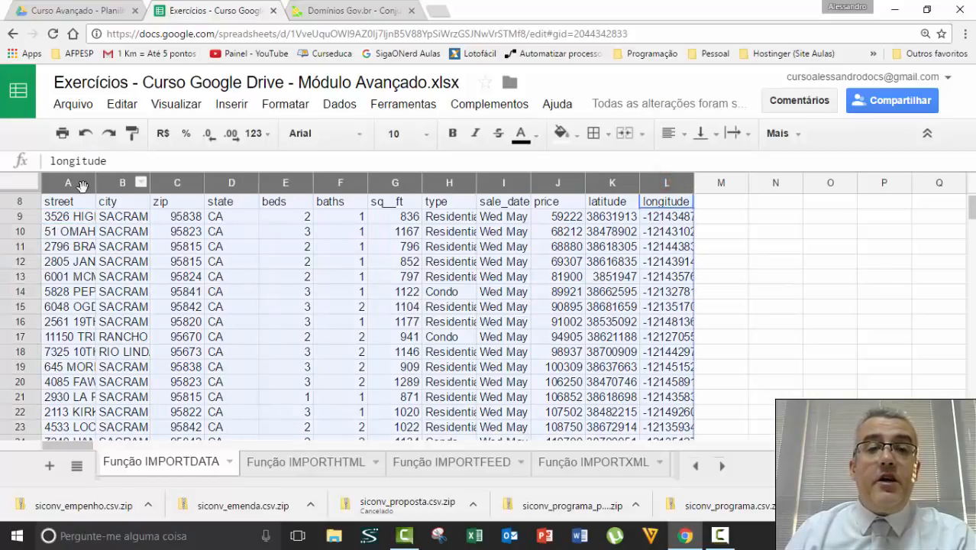
{"action": "double_click", "coordinate": [258, 181]}
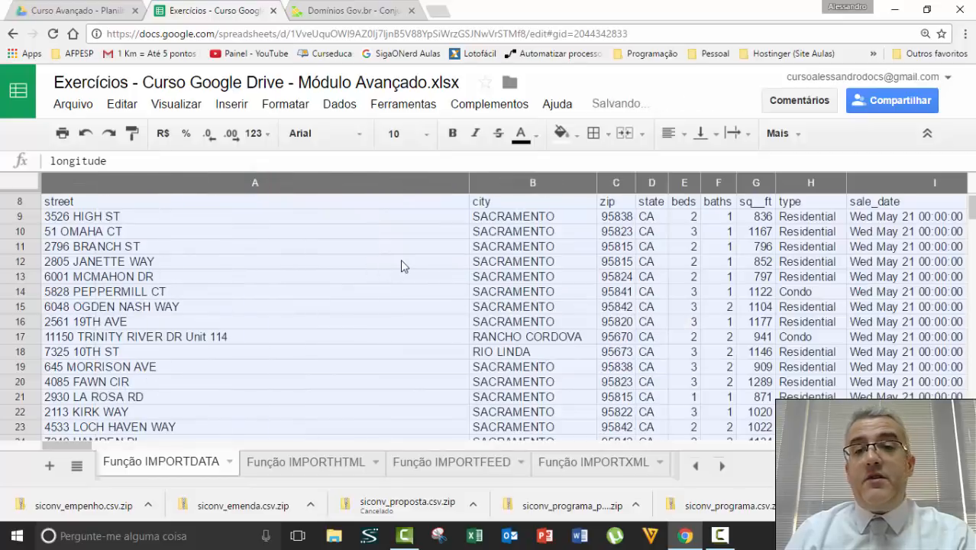
{"action": "left_click", "coordinate": [405, 259]}
Browse from row 12 to the header row and the empty area right of the data.
{"action": "key", "text": "Right"}
{"action": "key", "text": "Right"}
{"action": "key", "text": "Right"}
{"action": "key", "text": "Right"}
{"action": "key", "text": "Right"}
{"action": "key", "text": "Right"}
{"action": "key", "text": "Right"}
{"action": "key", "text": "Right"}
{"action": "key", "text": "Right"}
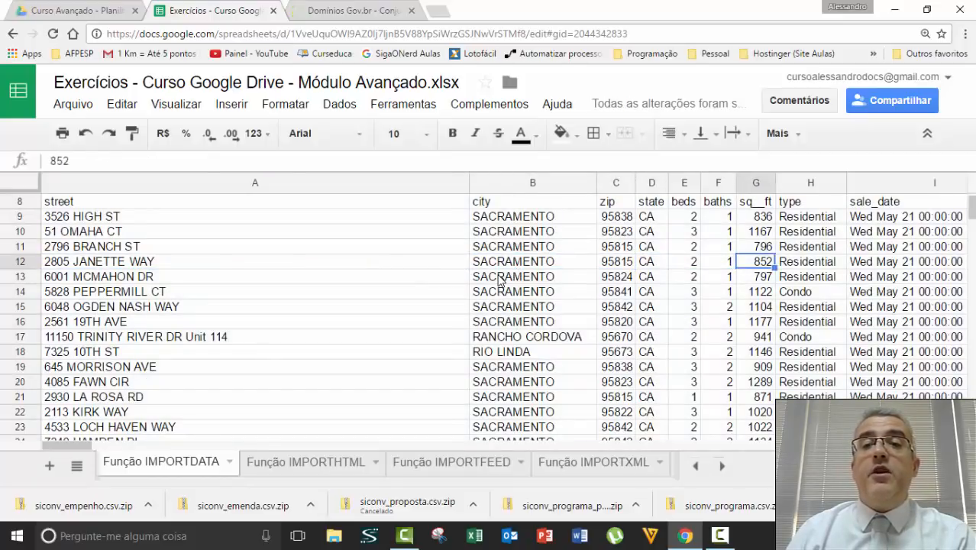
{"action": "key", "text": "Right"}
{"action": "key", "text": "Right"}
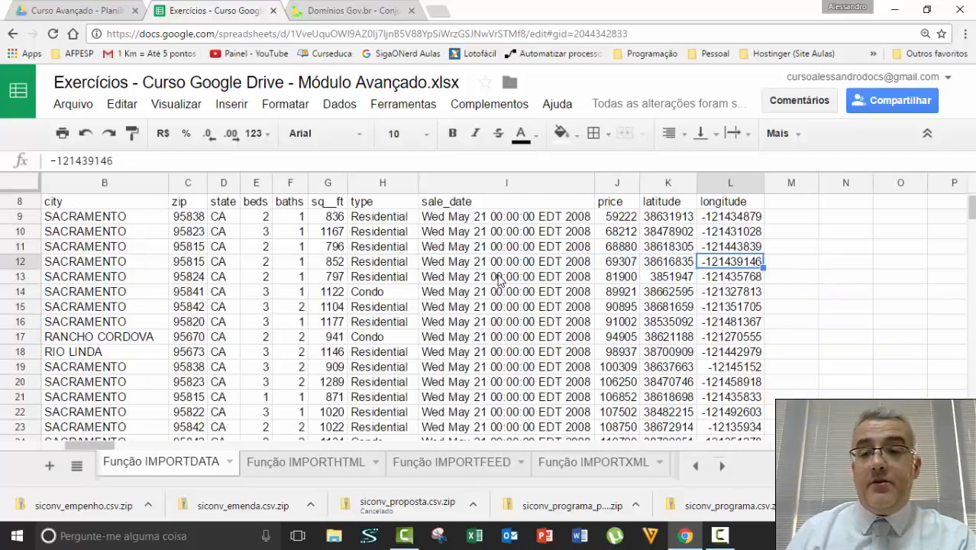
{"action": "key", "text": "ctrl+Up"}
{"action": "key", "text": "ctrl+Up"}
{"action": "key", "text": "Right"}
{"action": "key", "text": "Right"}
{"action": "key", "text": "Right"}
{"action": "key", "text": "Down"}
{"action": "key", "text": "Down"}
{"action": "key", "text": "Down"}
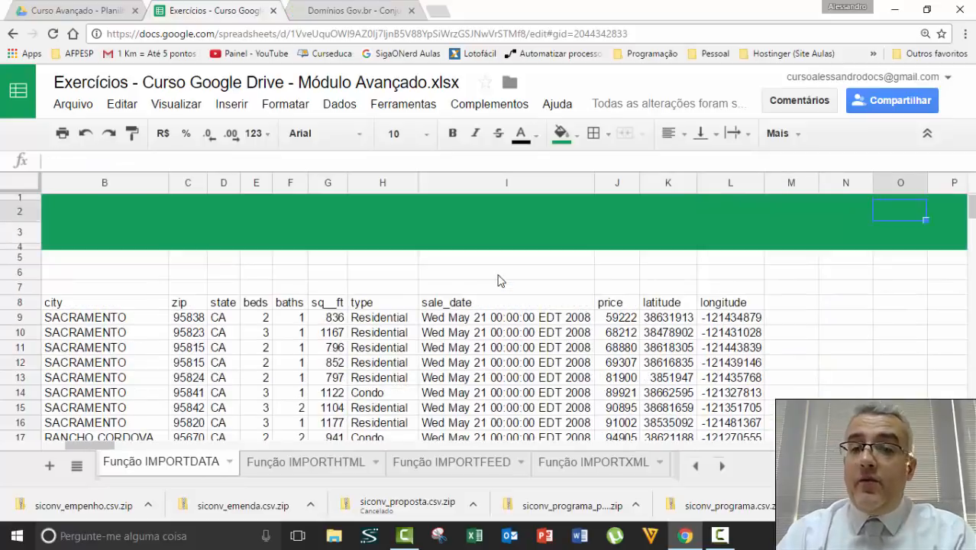
{"action": "key", "text": "Down"}
{"action": "key", "text": "Down"}
{"action": "key", "text": "Down"}
{"action": "key", "text": "Down"}
{"action": "key", "text": "Down"}
{"action": "key", "text": "Right"}
{"action": "key", "text": "Right"}
{"action": "key", "text": "Right"}
{"action": "key", "text": "Right"}
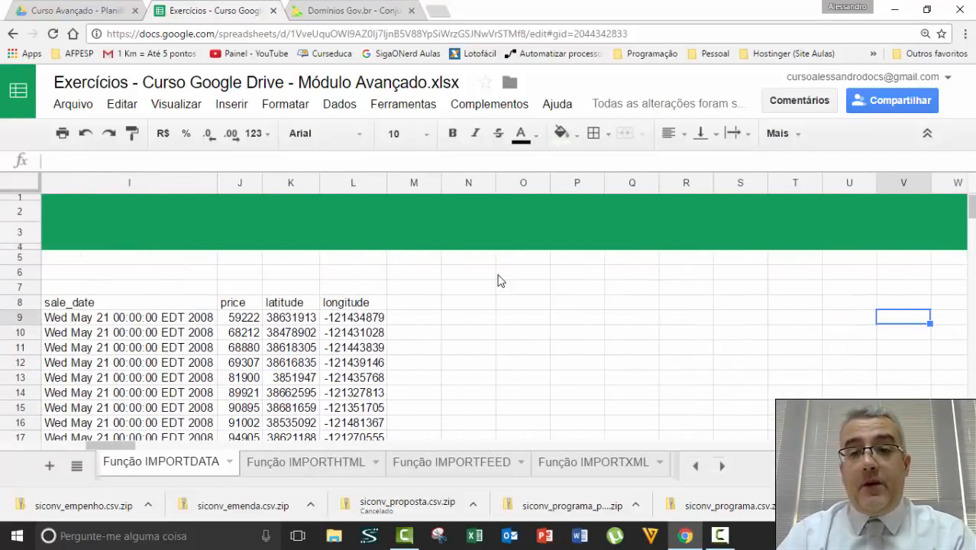
{"action": "key", "text": "Left"}
{"action": "key", "text": "Left"}
{"action": "key", "text": "Left"}
{"action": "key", "text": "Left"}
{"action": "key", "text": "Left"}
{"action": "key", "text": "Up"}
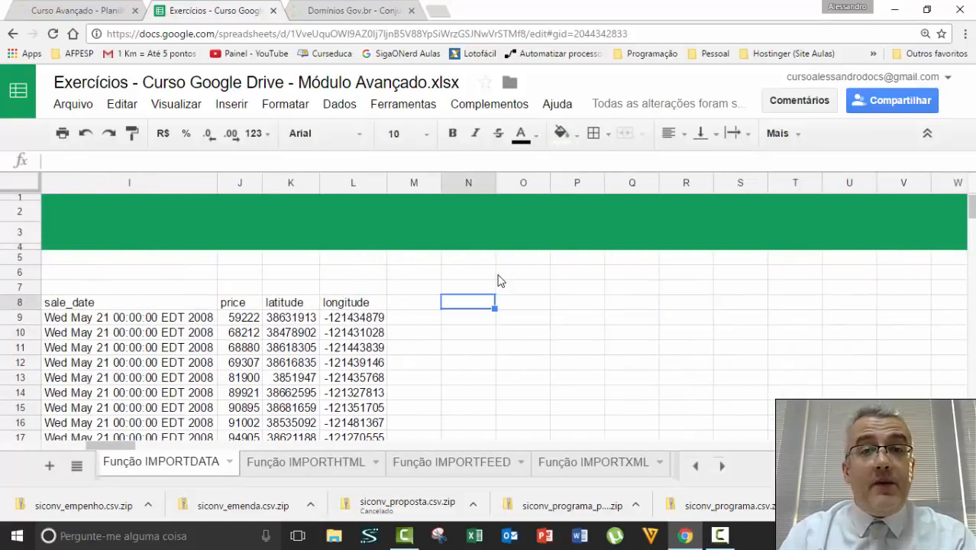
{"action": "left_click", "coordinate": [97, 13]}
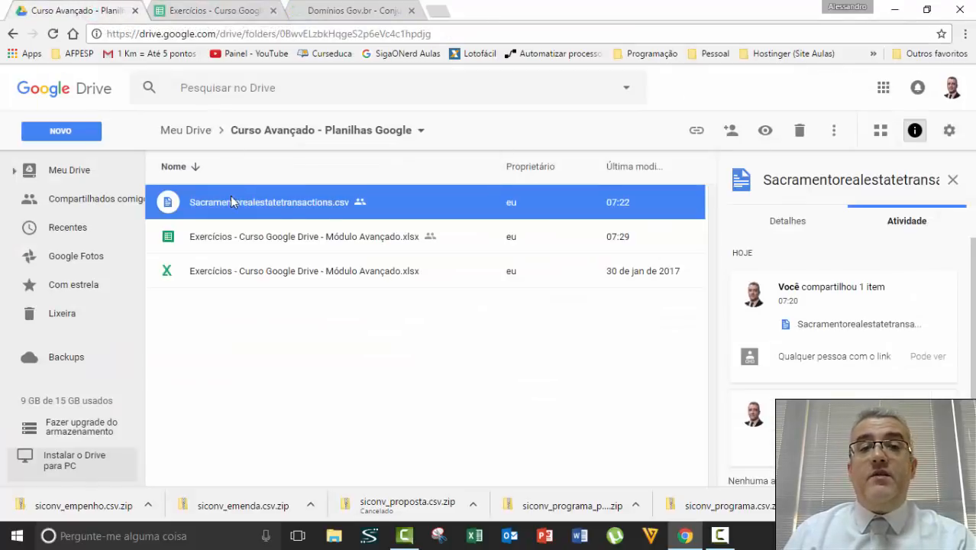
Turn on link sharing for Sacramentorealestatetransactions.csv and copy its shareable link.
{"action": "left_click", "coordinate": [307, 238]}
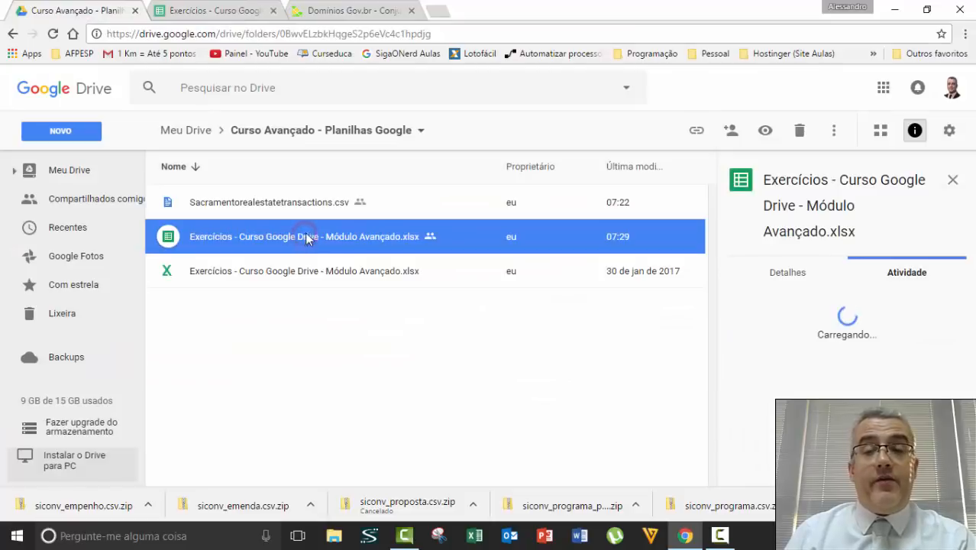
{"action": "left_click", "coordinate": [316, 205]}
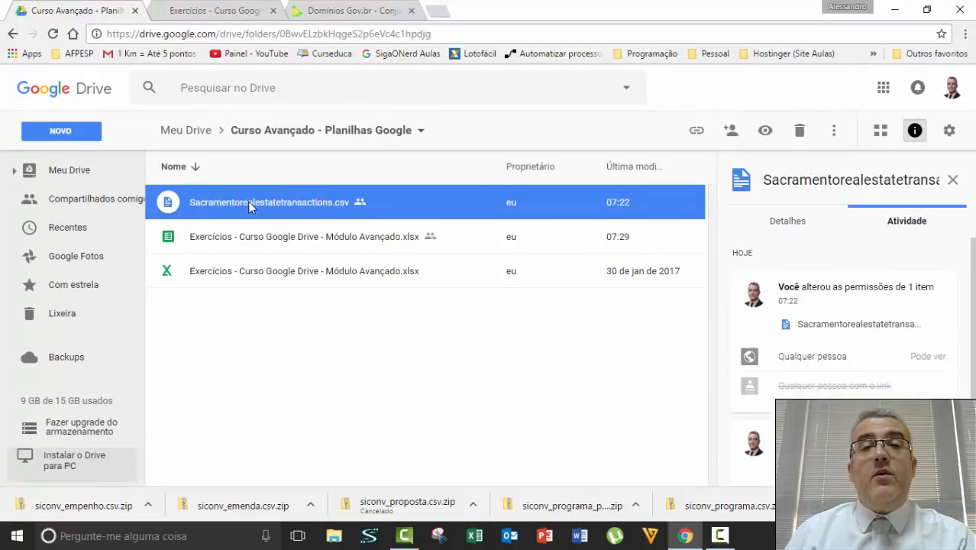
{"action": "right_click", "coordinate": [300, 205]}
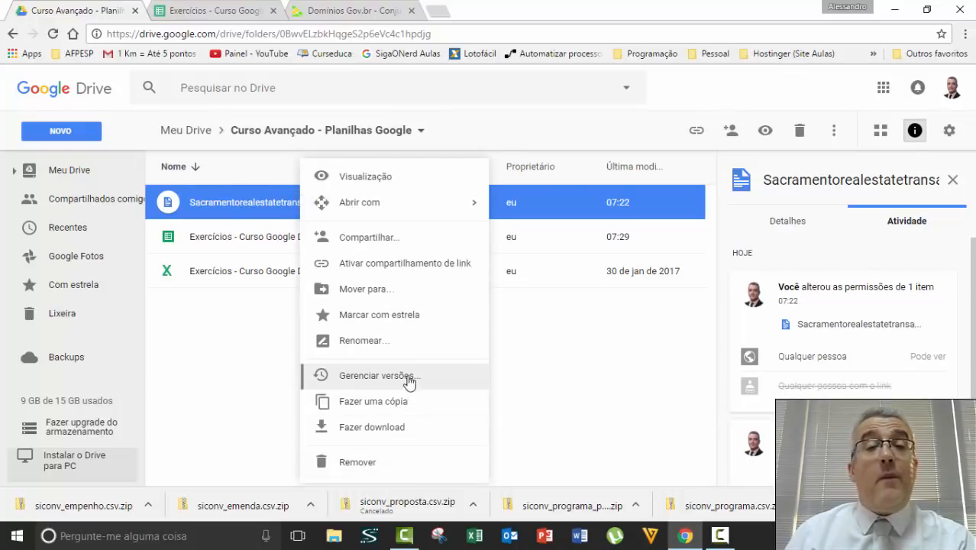
{"action": "left_click", "coordinate": [358, 263]}
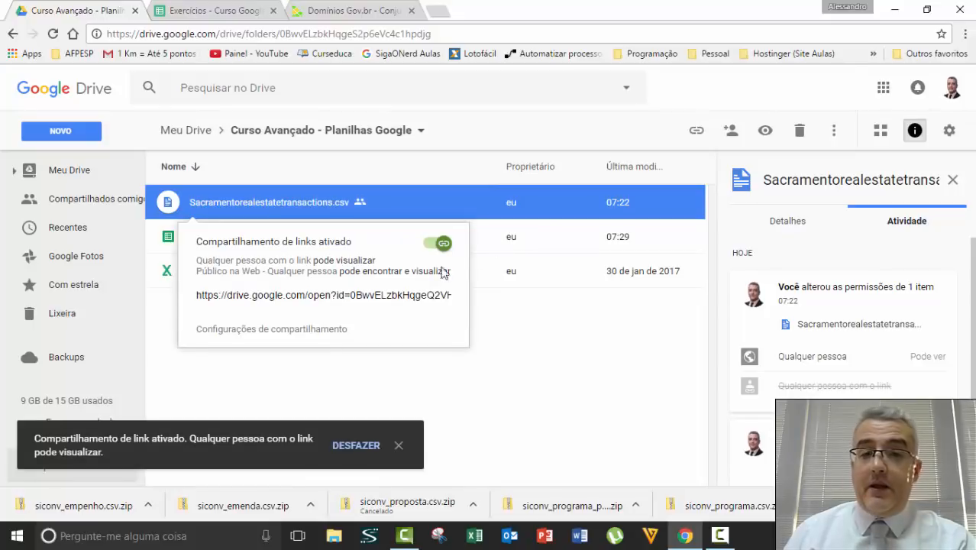
{"action": "left_click", "coordinate": [307, 296]}
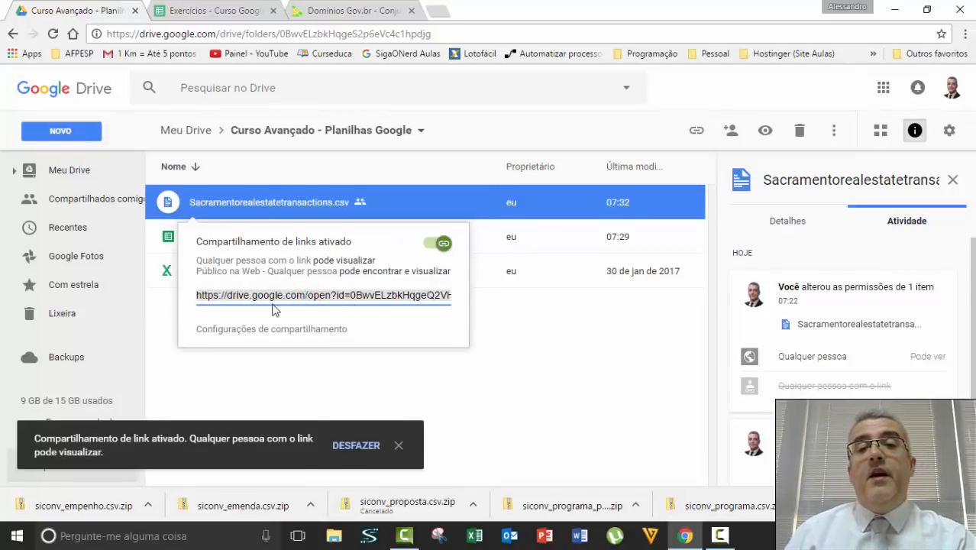
{"action": "key", "text": "ctrl+c"}
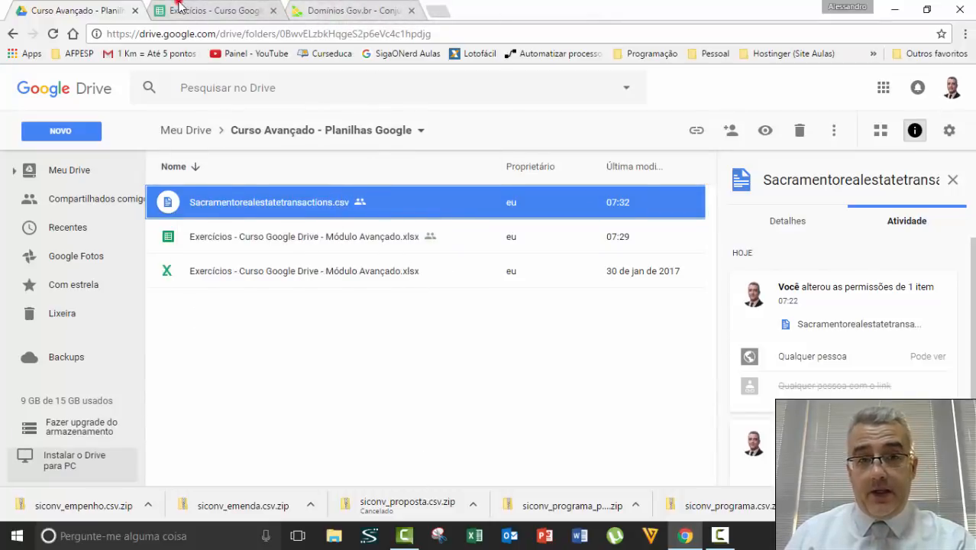
Enter =IMPORTDATA with the Drive link to the Sacramento CSV in N8.
{"action": "left_click", "coordinate": [213, 10]}
{"action": "type", "text": "="}
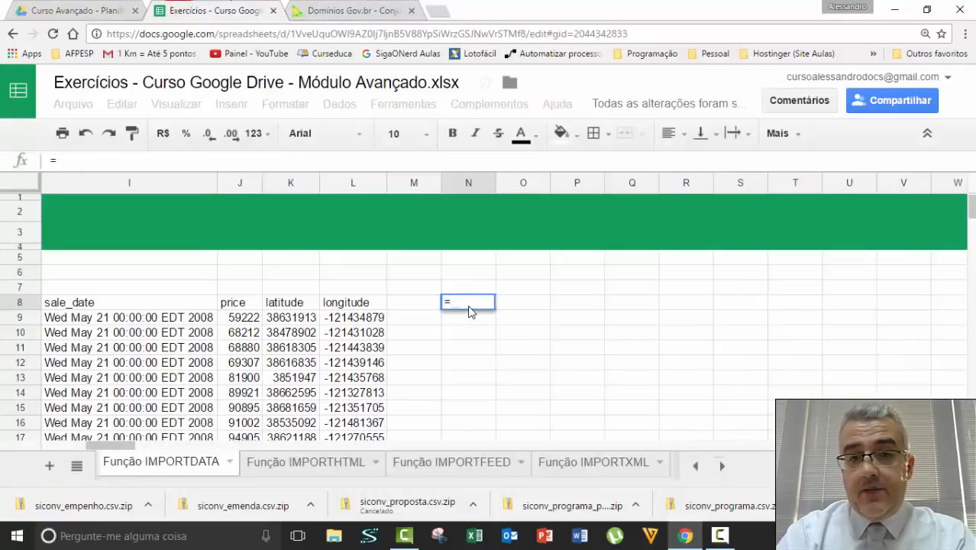
{"action": "type", "text": "IMPORTDATA"}
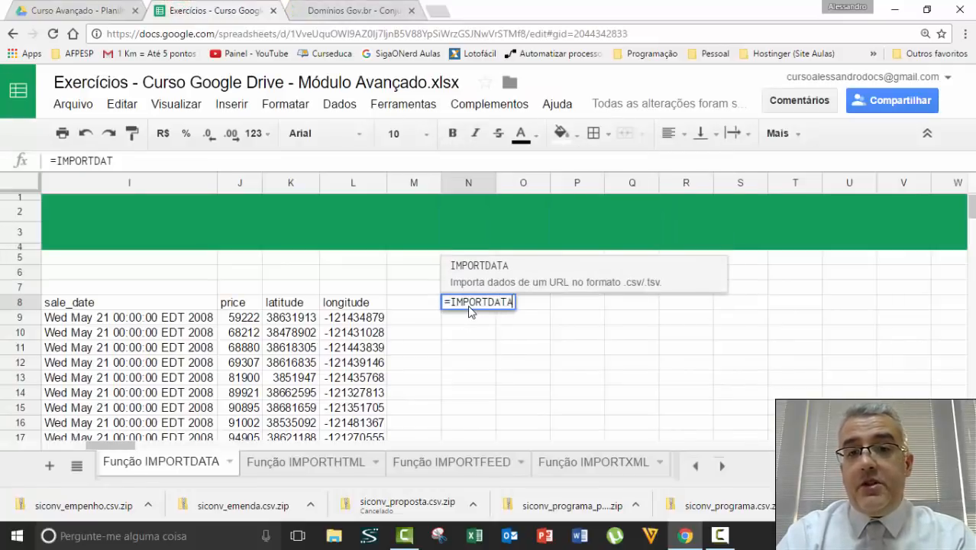
{"action": "type", "text": "(\""}
{"action": "key", "text": "ctrl+v"}
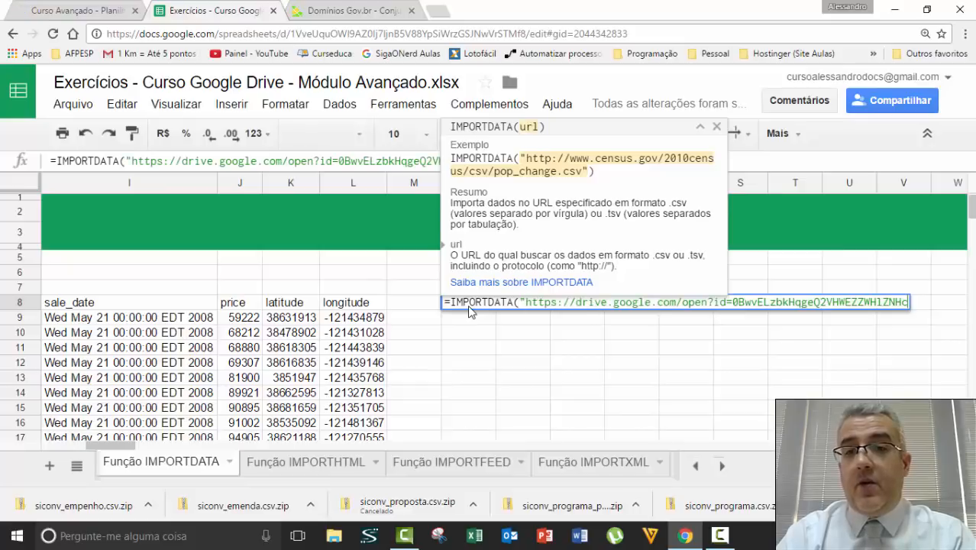
{"action": "type", "text": "\")"}
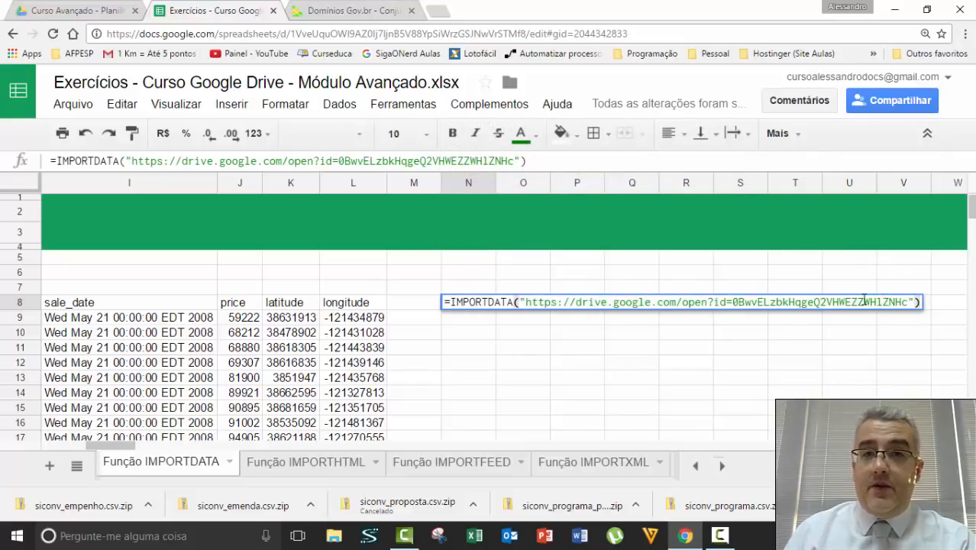
{"action": "key", "text": "Return"}
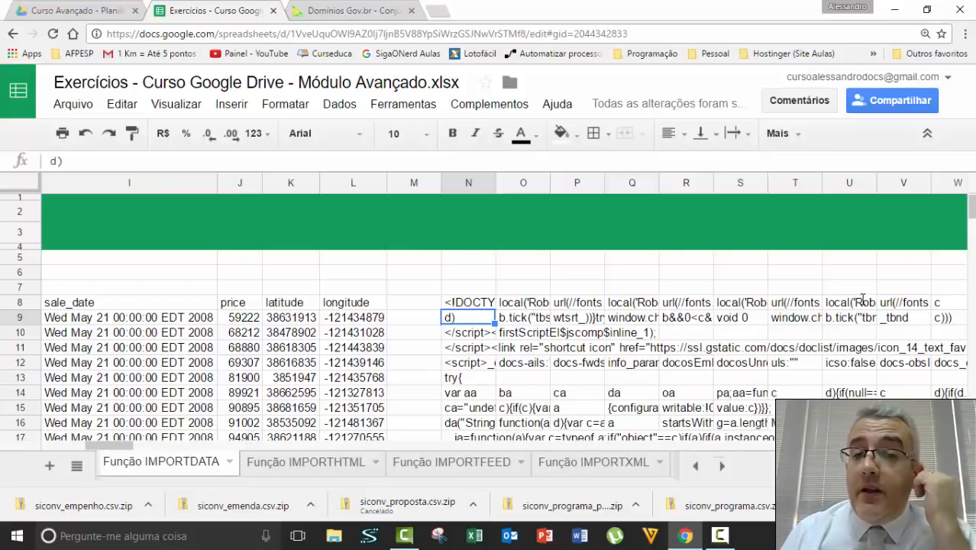
Scroll through the web-page code it returned, then clear cell N8.
{"action": "scroll", "coordinate": [597, 300], "scroll_direction": "down", "scroll_amount": 8}
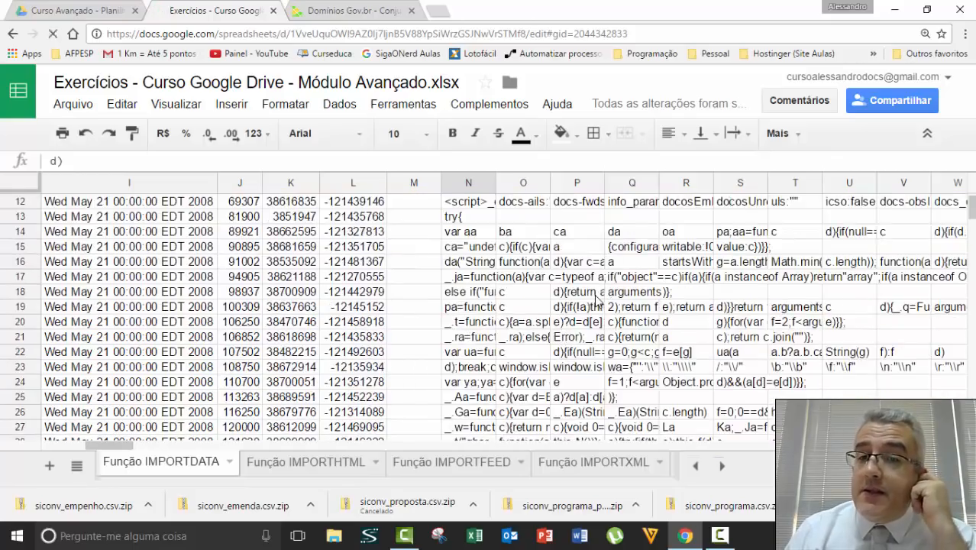
{"action": "scroll", "coordinate": [597, 300], "scroll_direction": "down", "scroll_amount": 20}
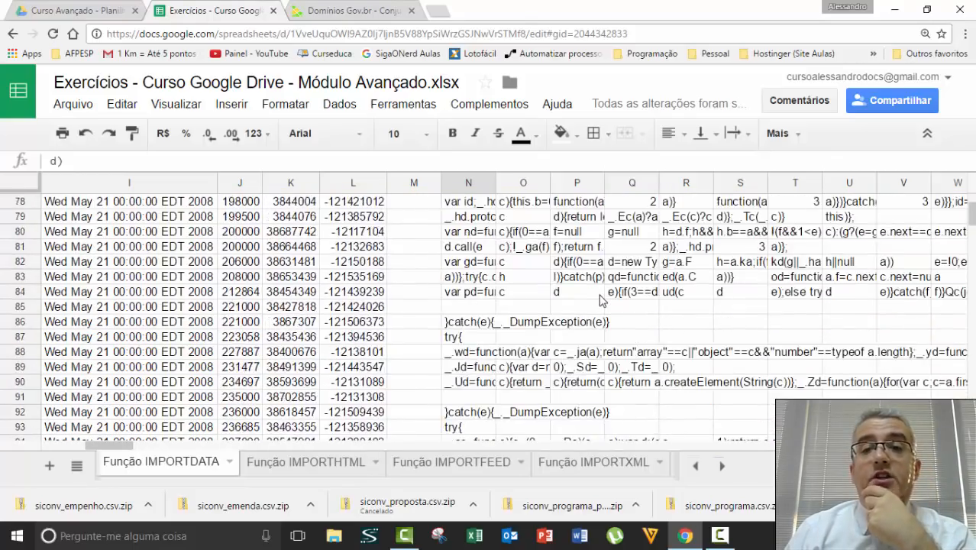
{"action": "scroll", "coordinate": [601, 303], "scroll_direction": "down", "scroll_amount": 20}
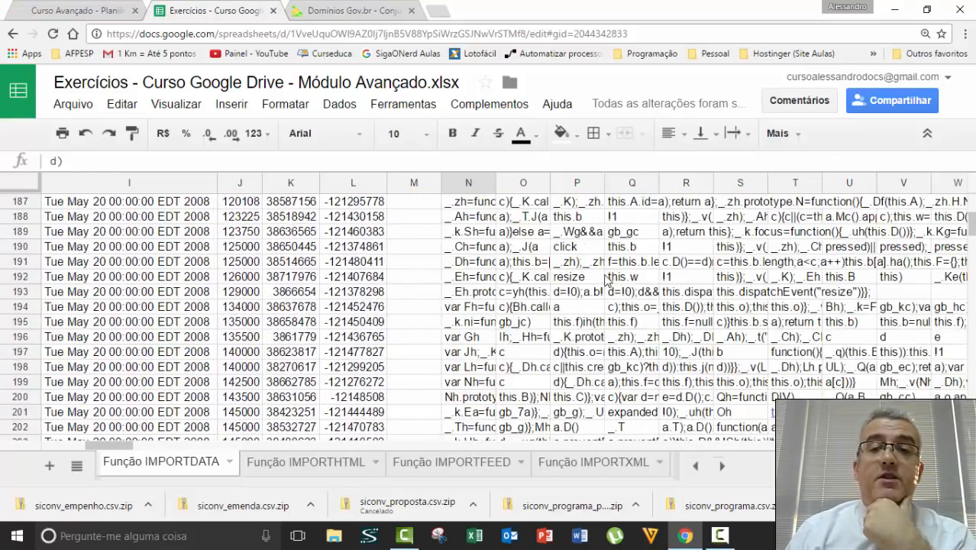
{"action": "scroll", "coordinate": [609, 277], "scroll_direction": "down", "scroll_amount": 16}
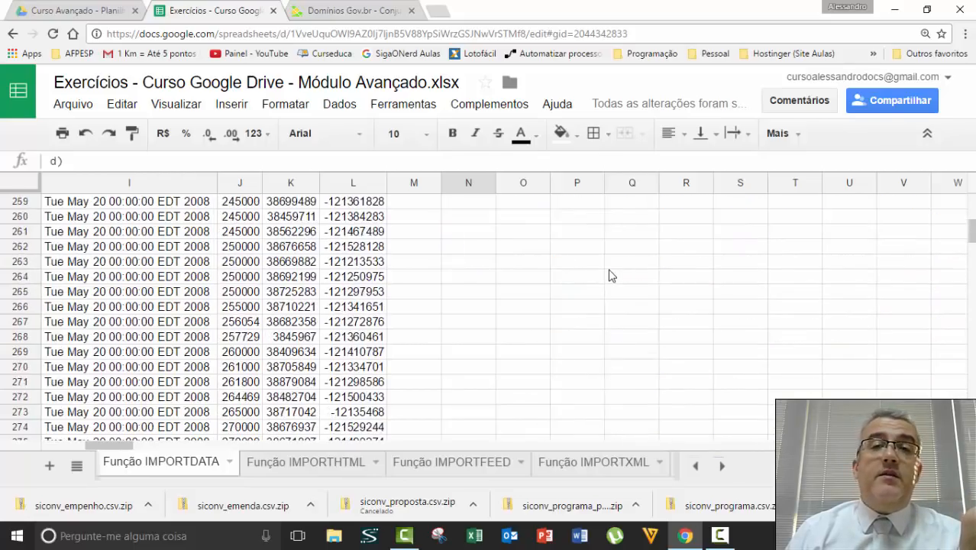
{"action": "scroll", "coordinate": [609, 276], "scroll_direction": "up", "scroll_amount": 9}
{"action": "scroll", "coordinate": [610, 277], "scroll_direction": "up", "scroll_amount": 20}
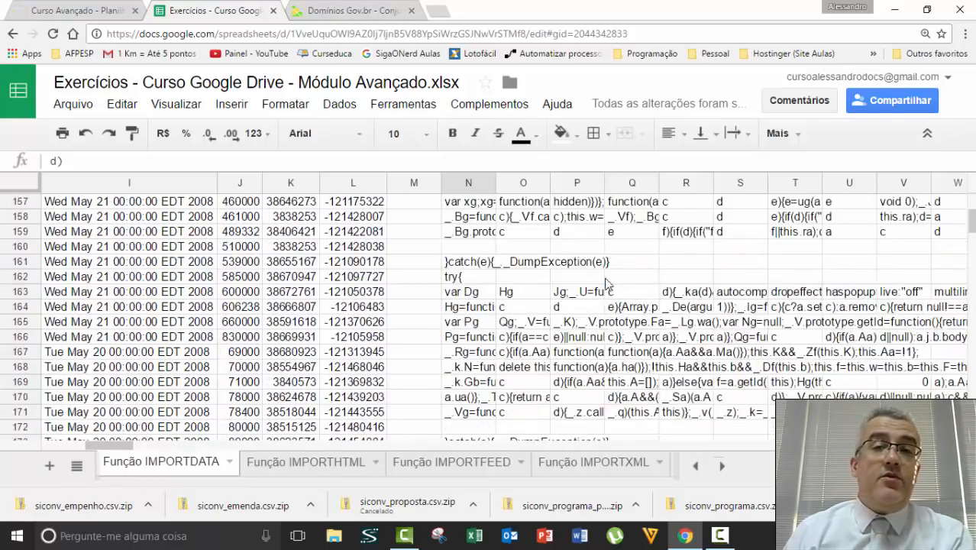
{"action": "scroll", "coordinate": [609, 291], "scroll_direction": "up", "scroll_amount": 20}
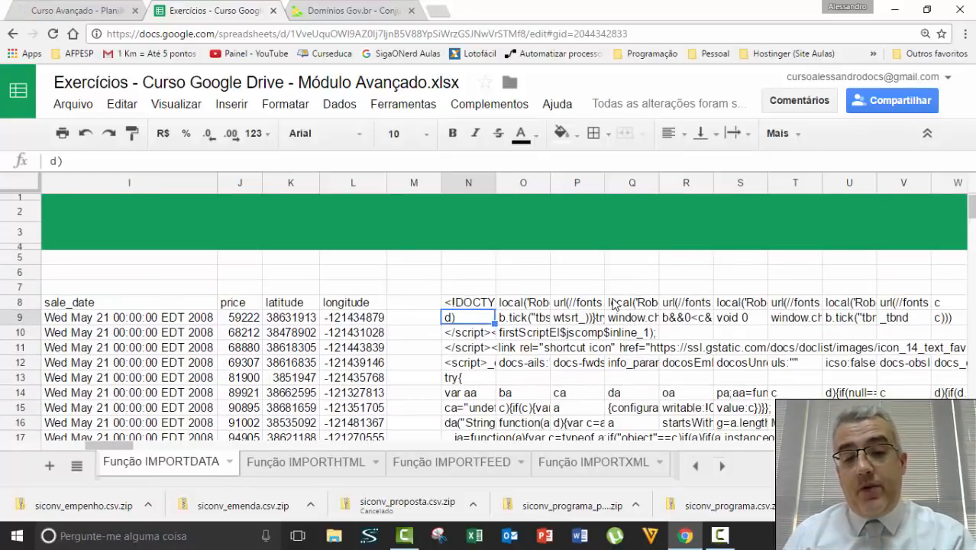
{"action": "key", "text": "Up"}
{"action": "key", "text": "Delete"}
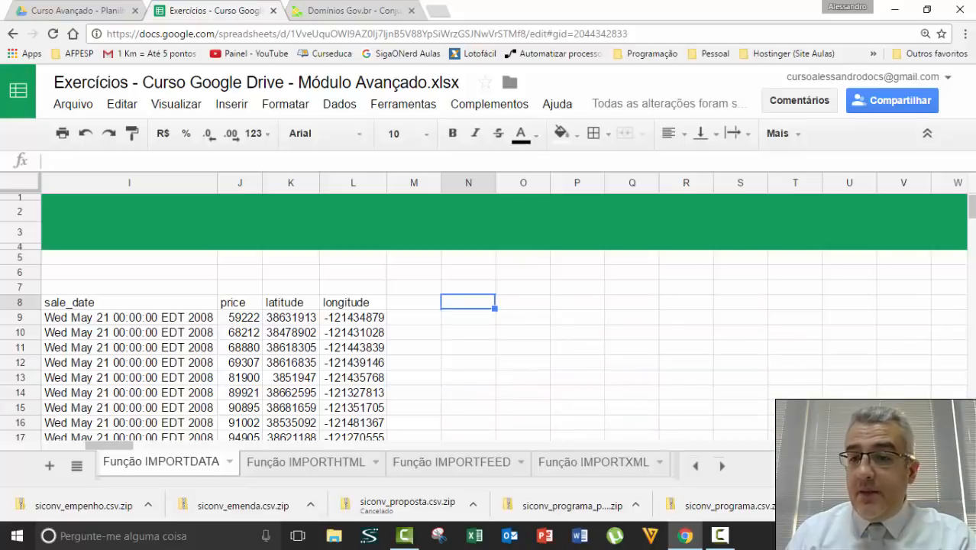
{"action": "key", "text": "alt+shift+x"}
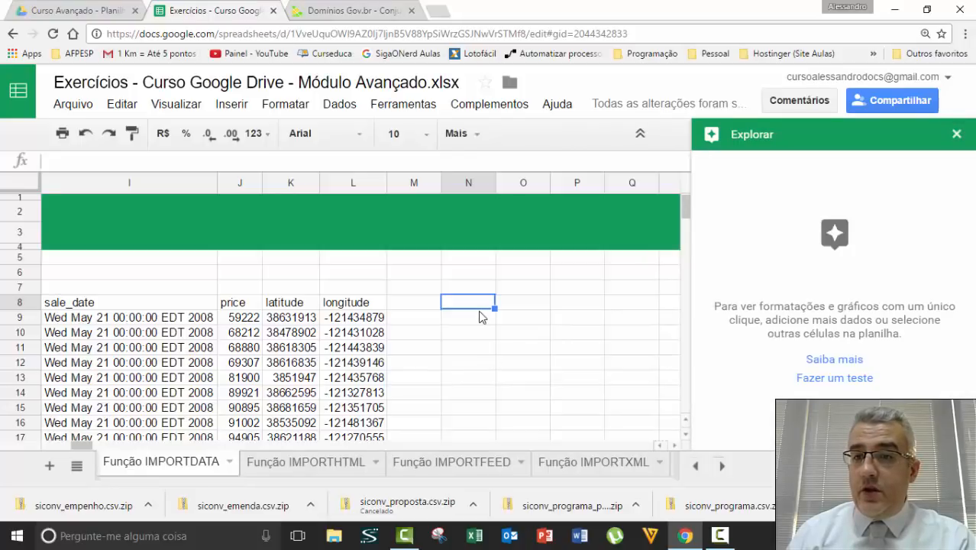
{"action": "left_click", "coordinate": [956, 133]}
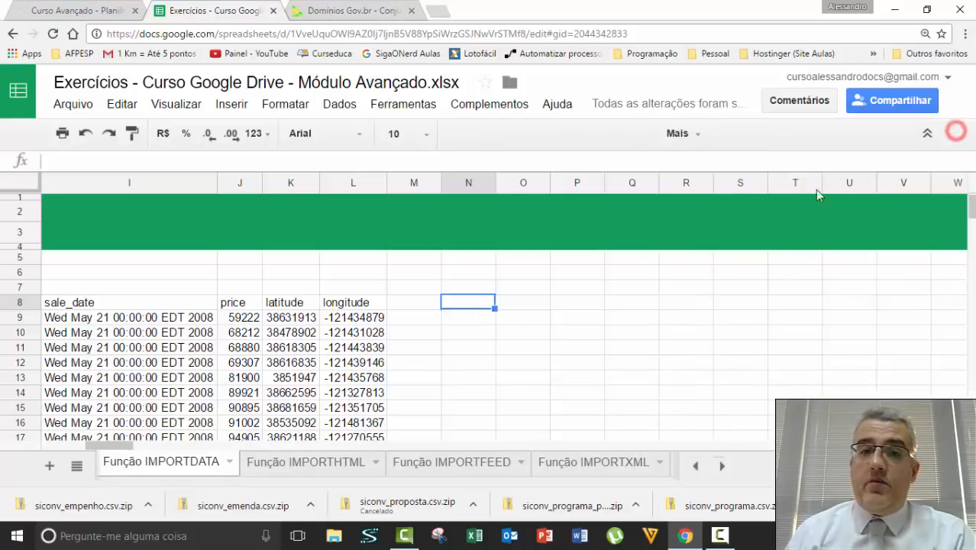
{"action": "left_click", "coordinate": [524, 299]}
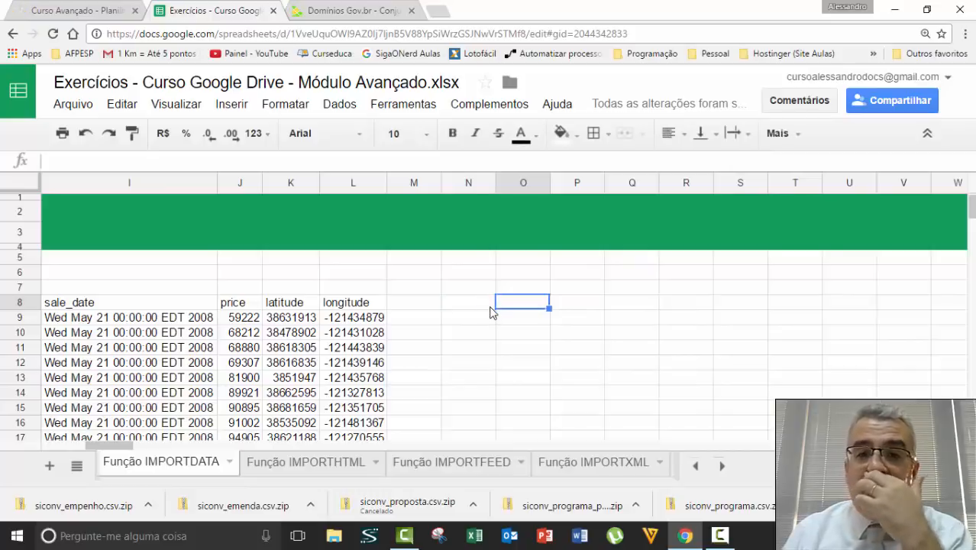
{"action": "left_click", "coordinate": [517, 319]}
{"action": "left_click", "coordinate": [403, 318]}
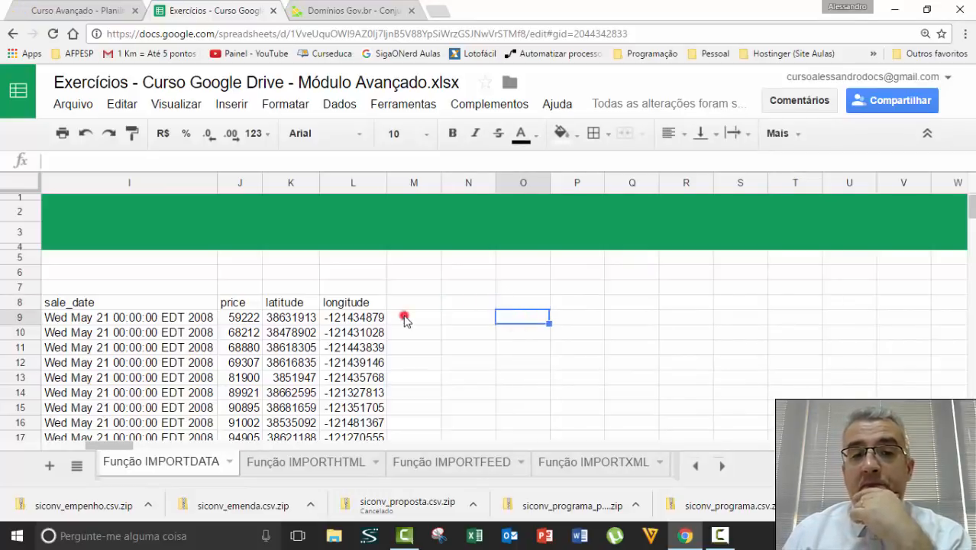
{"action": "key", "text": "ctrl+Left"}
{"action": "key", "text": "ctrl+Left"}
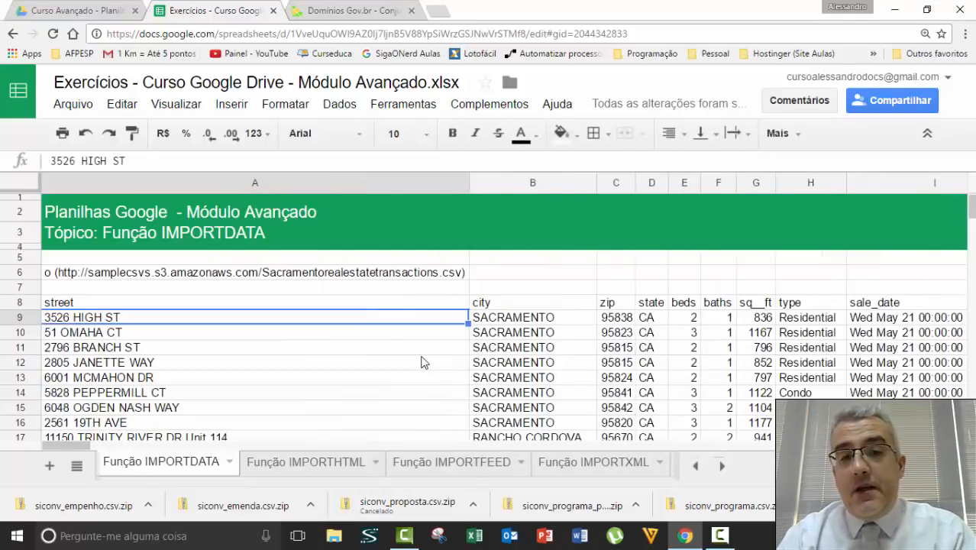
{"action": "key", "text": "ctrl+Right"}
{"action": "key", "text": "ctrl+Left"}
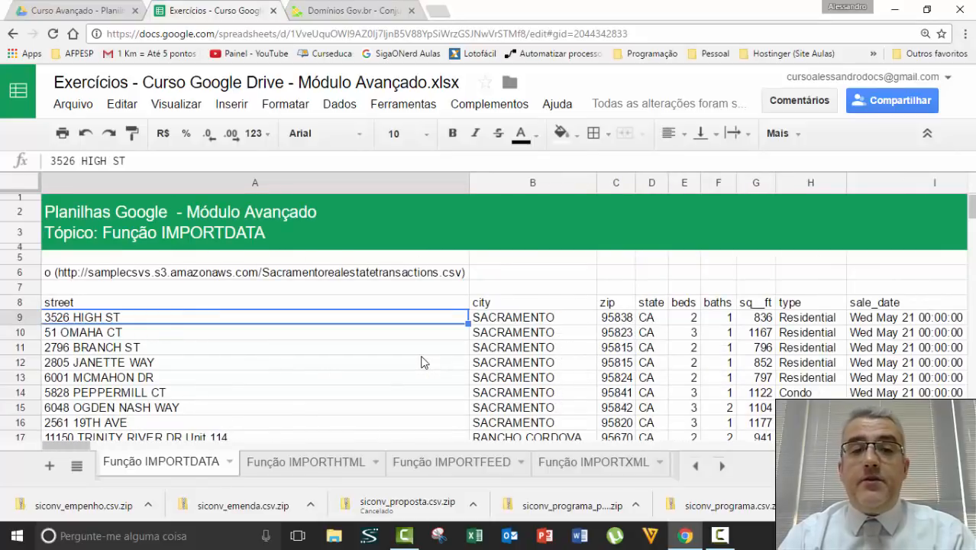
{"action": "key", "text": "Up"}
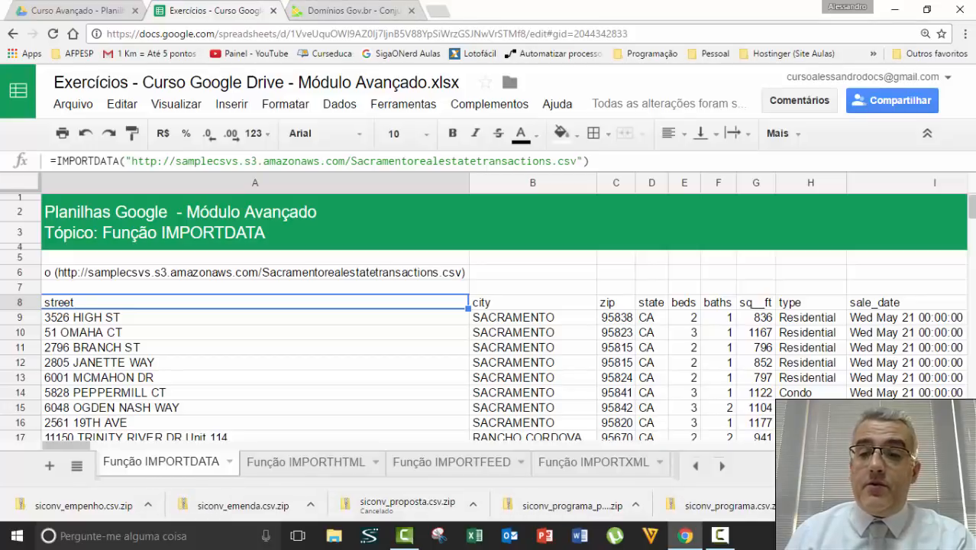
{"action": "left_click", "coordinate": [915, 505]}
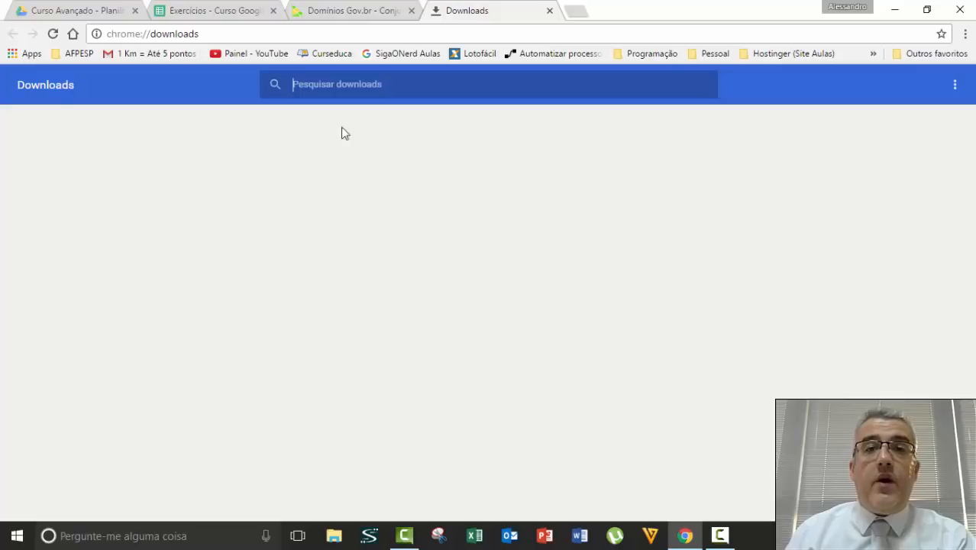
{"action": "scroll", "coordinate": [374, 194], "scroll_direction": "down", "scroll_amount": 6}
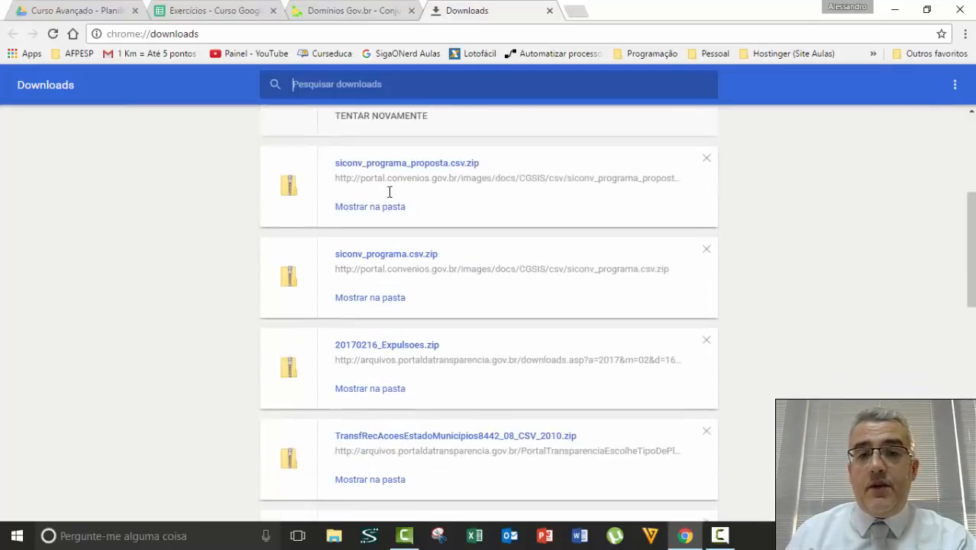
{"action": "scroll", "coordinate": [374, 221], "scroll_direction": "down", "scroll_amount": 5}
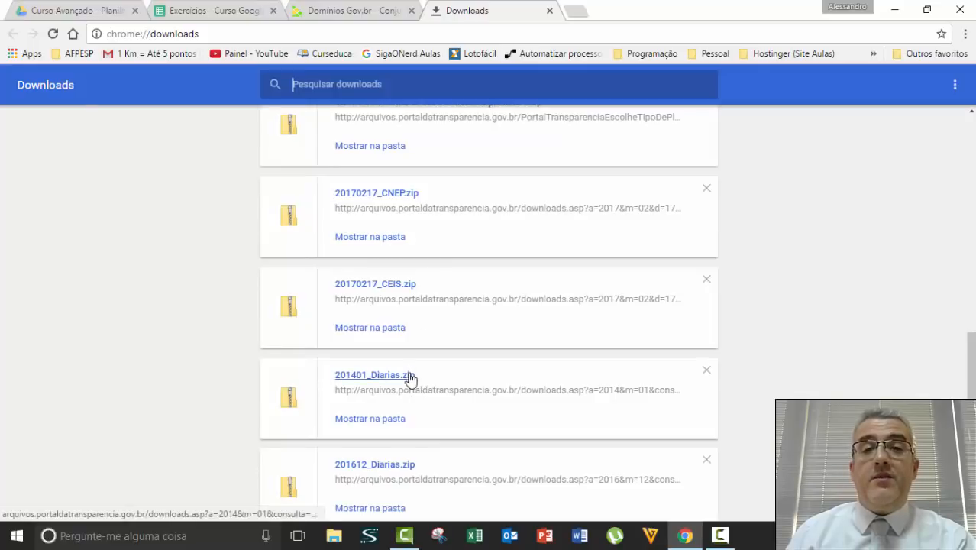
{"action": "scroll", "coordinate": [412, 377], "scroll_direction": "up", "scroll_amount": 11}
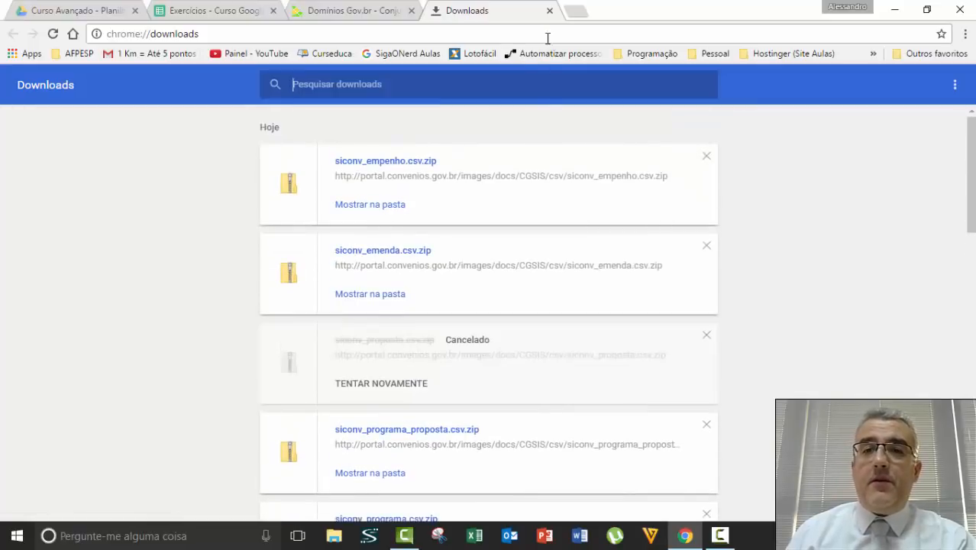
{"action": "left_click", "coordinate": [549, 11]}
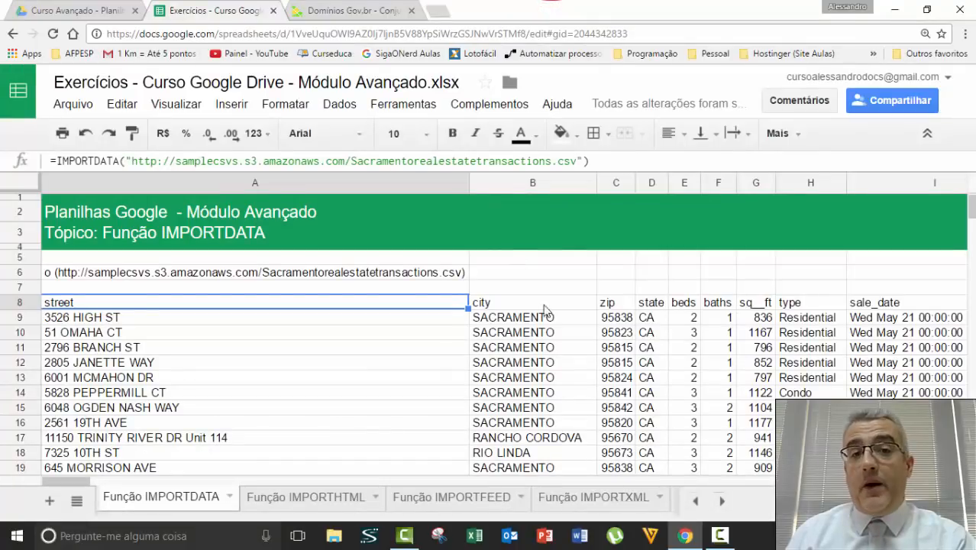
Jump to the end of row 8's imported data, then go to the Domínios Gov.br dataset page.
{"action": "left_click", "coordinate": [381, 378]}
{"action": "left_click", "coordinate": [396, 307]}
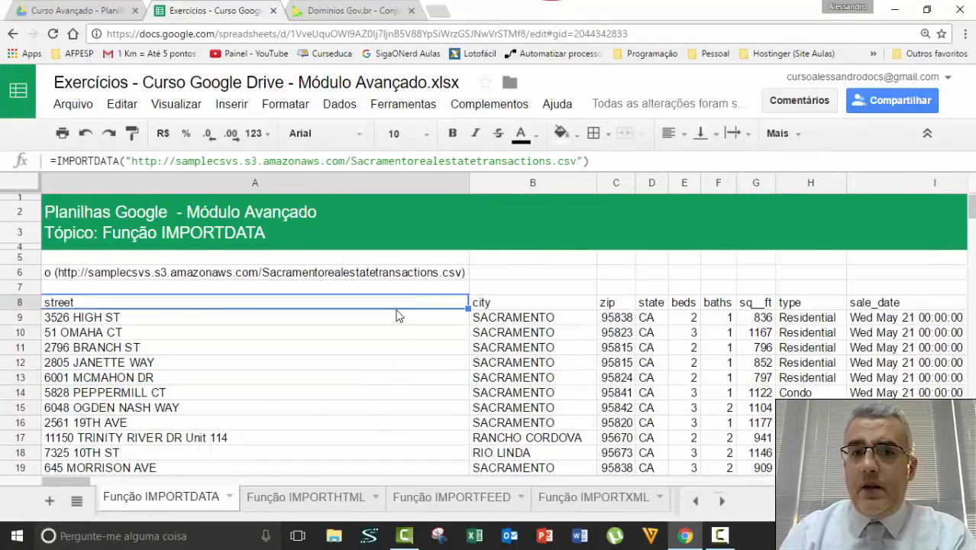
{"action": "key", "text": "ctrl+Right"}
{"action": "scroll", "coordinate": [396, 315], "scroll_direction": "right", "scroll_amount": 5}
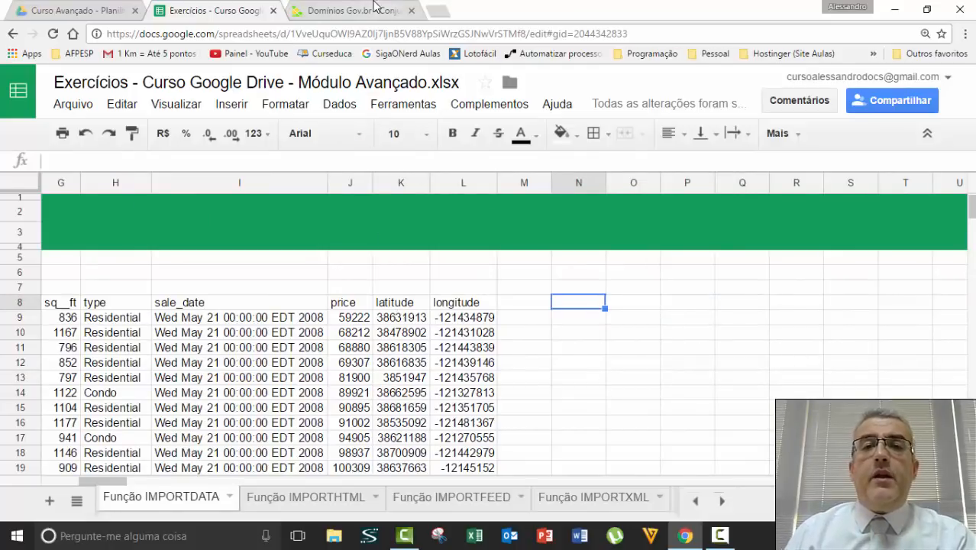
{"action": "left_click", "coordinate": [374, 9]}
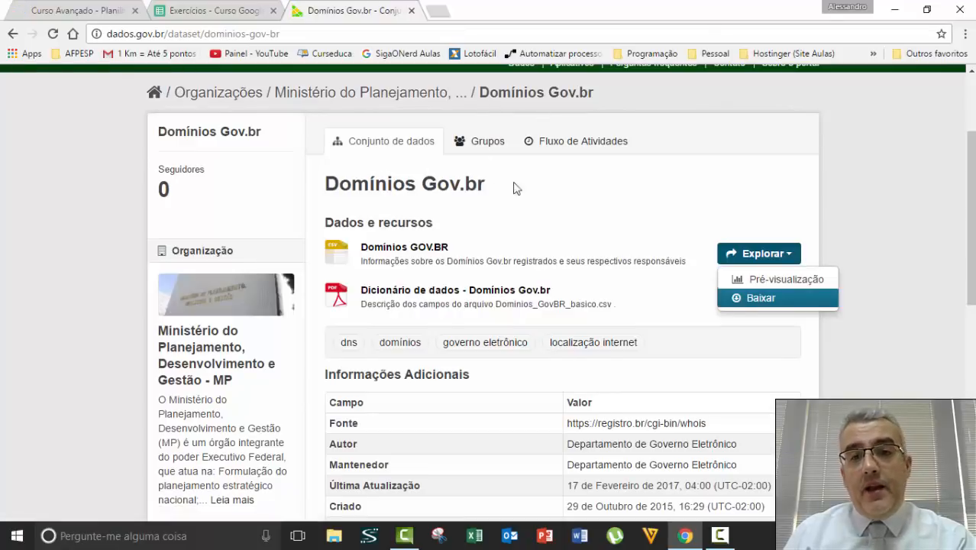
Close the open options list and copy the Domínios GOV.BR resource link address.
{"action": "scroll", "coordinate": [404, 185], "scroll_direction": "down", "scroll_amount": 1}
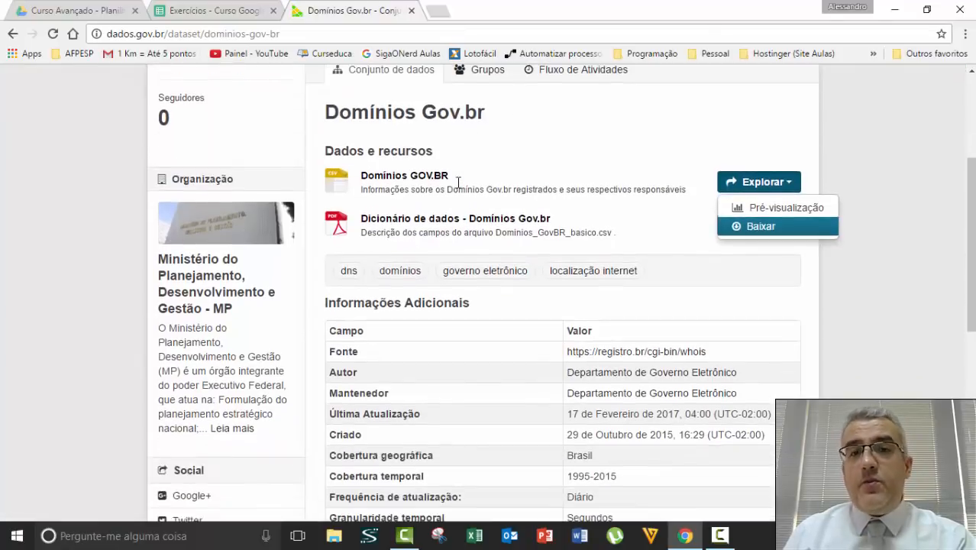
{"action": "left_click", "coordinate": [504, 135]}
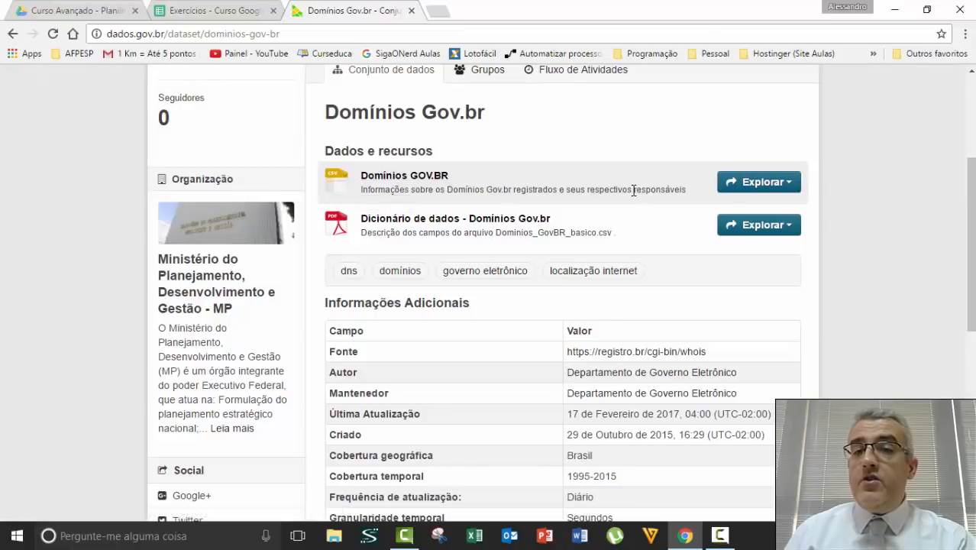
{"action": "left_click", "coordinate": [424, 176]}
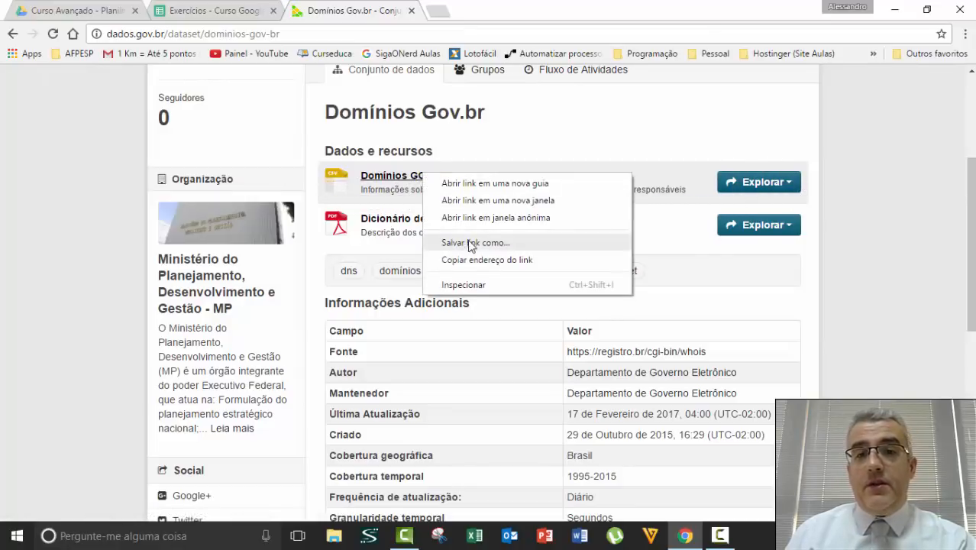
{"action": "left_click", "coordinate": [475, 255]}
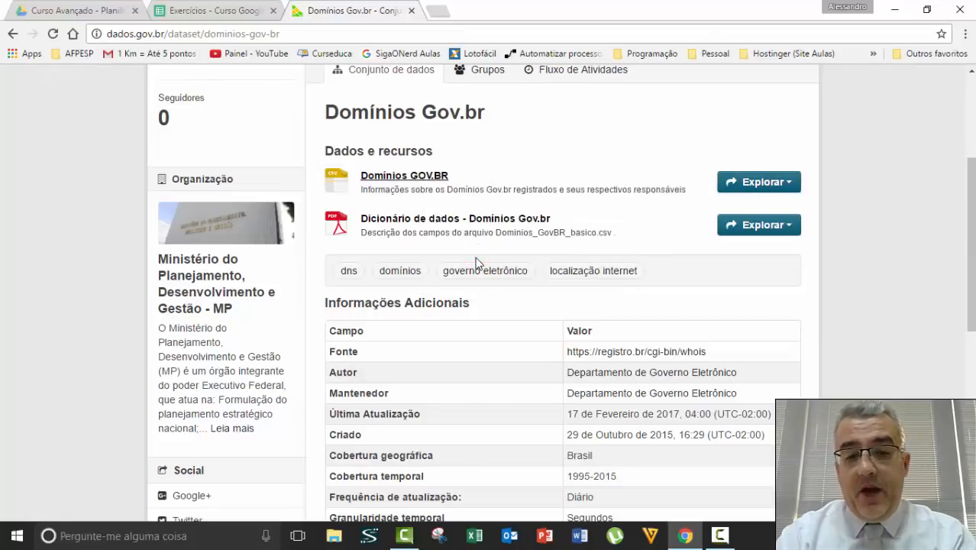
{"action": "key", "text": "super+r"}
Paste the copied resource-page link into Notepad to inspect it, then close Notepad without saving.
{"action": "key", "text": "super"}
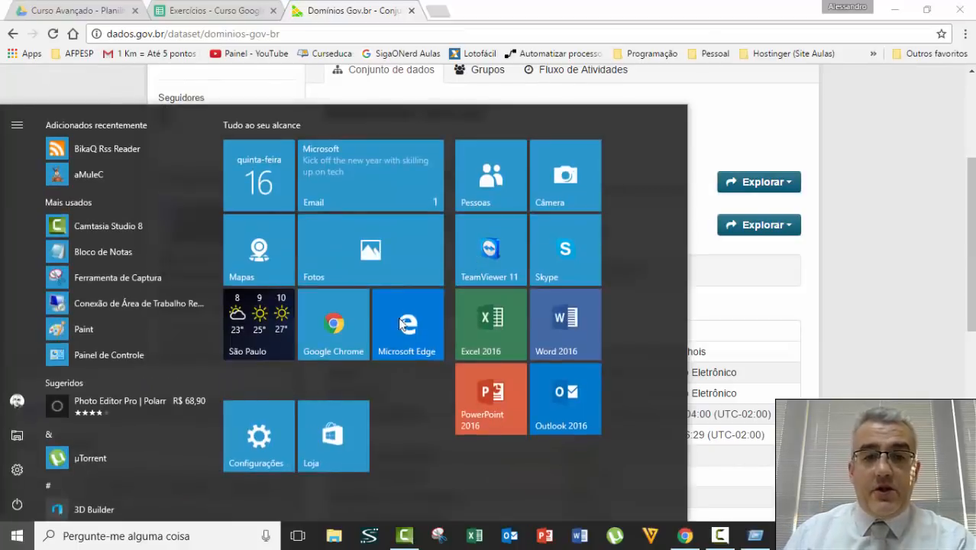
{"action": "type", "text": "N"}
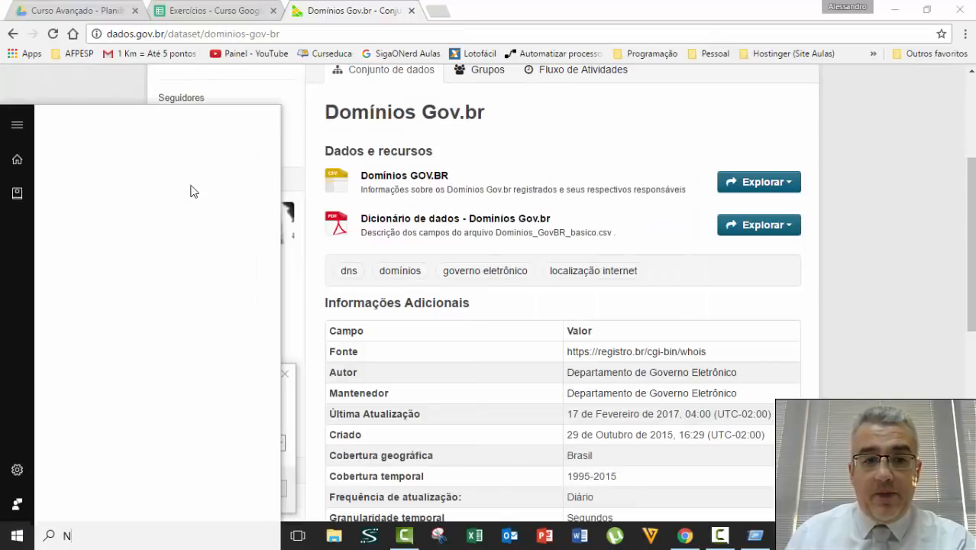
{"action": "key", "text": "Escape"}
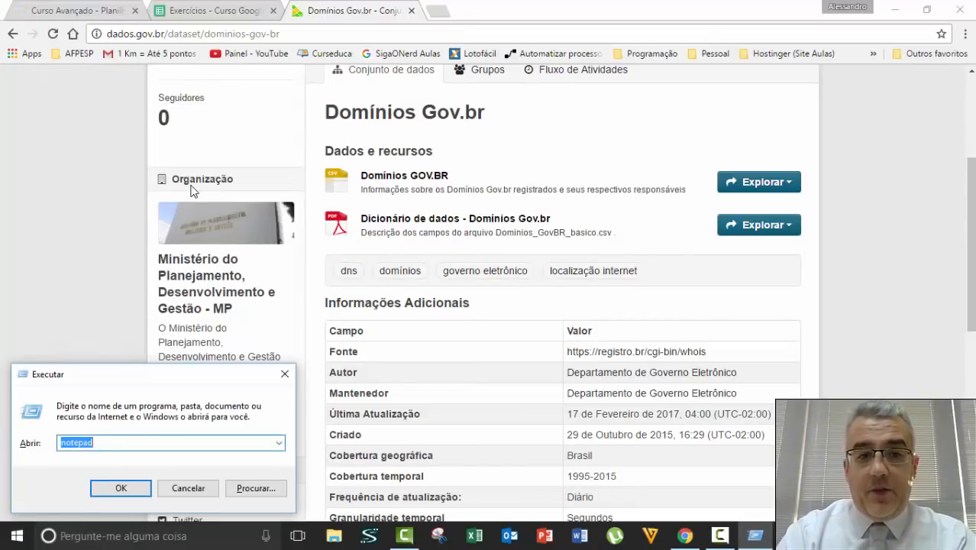
{"action": "key", "text": "Escape"}
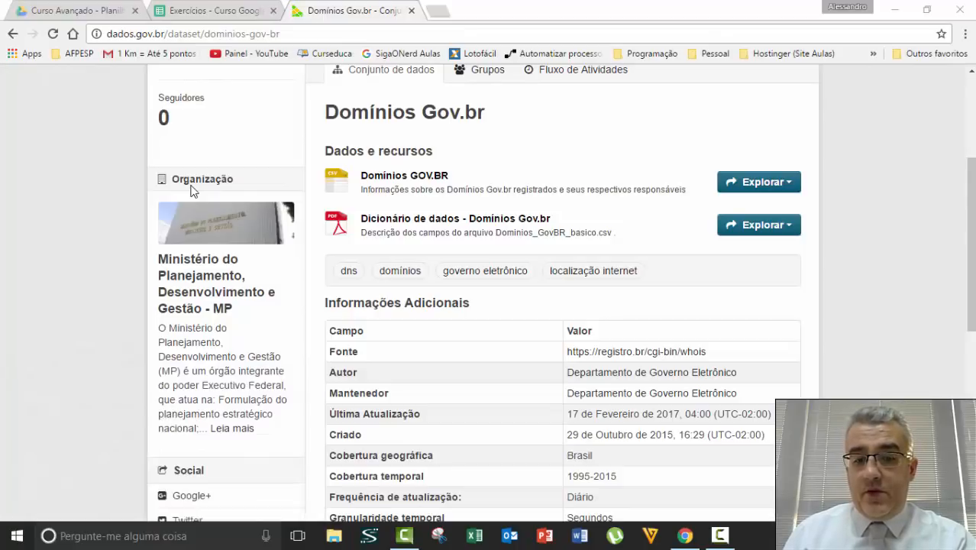
{"action": "type", "text": "http://dados.gov.br/dataset/dominios-gov-br/resource/197a0106-c93b-42fc-bb4e-c3095baee1a0"}
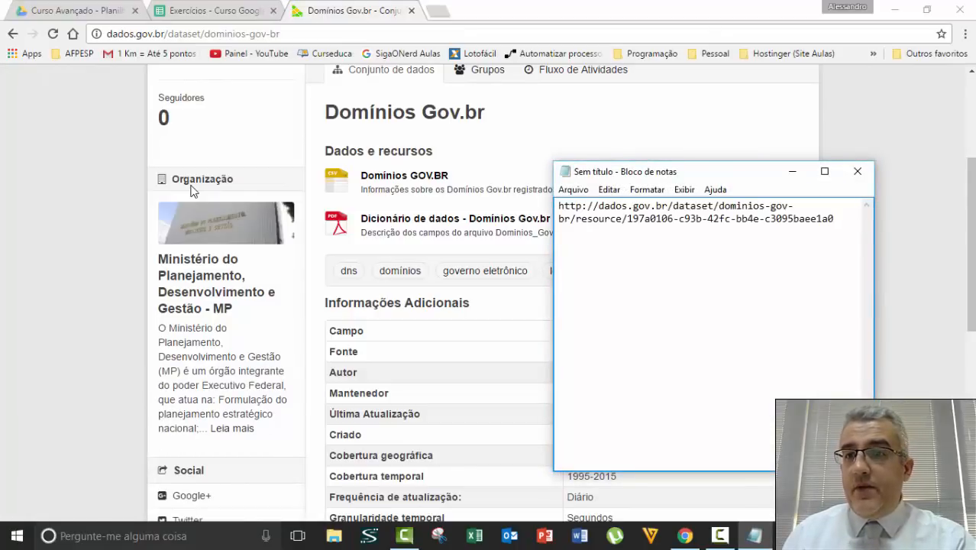
{"action": "key", "text": "shift+Left"}
{"action": "key", "text": "shift+Left"}
{"action": "key", "text": "shift+Left"}
{"action": "key", "text": "shift+Left"}
{"action": "key", "text": "shift+Left"}
{"action": "key", "text": "shift+Left"}
{"action": "key", "text": "shift+Left"}
{"action": "key", "text": "shift+Left"}
{"action": "key", "text": "shift+Left"}
{"action": "key", "text": "shift+Left"}
{"action": "key", "text": "shift+Left"}
{"action": "key", "text": "shift+Left"}
{"action": "key", "text": "shift+Left"}
{"action": "key", "text": "shift+Left"}
{"action": "key", "text": "shift+Left"}
{"action": "key", "text": "shift+Left"}
{"action": "key", "text": "shift+Left"}
{"action": "key", "text": "shift+Left"}
{"action": "key", "text": "shift+Left"}
{"action": "key", "text": "shift+Left"}
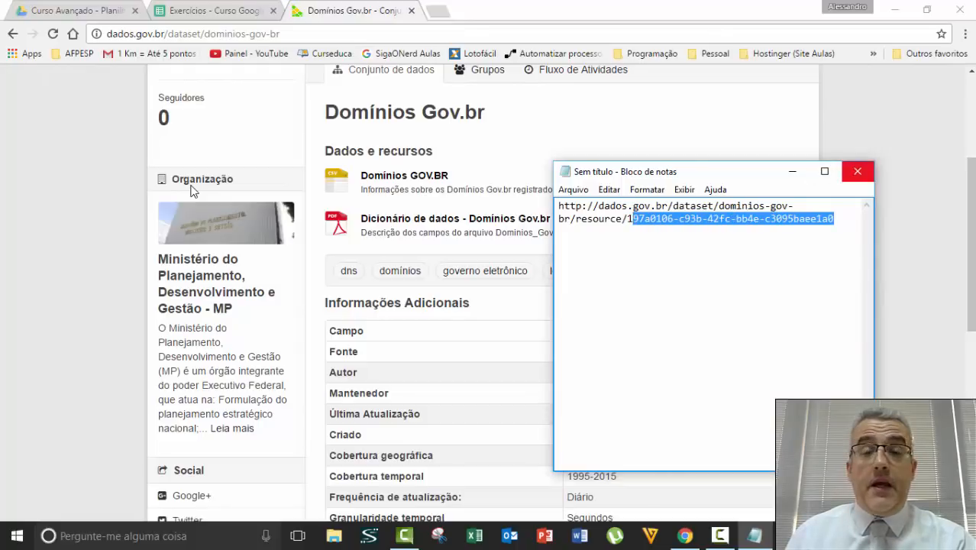
{"action": "key", "text": "alt+F4"}
{"action": "key", "text": "Tab"}
{"action": "key", "text": "Return"}
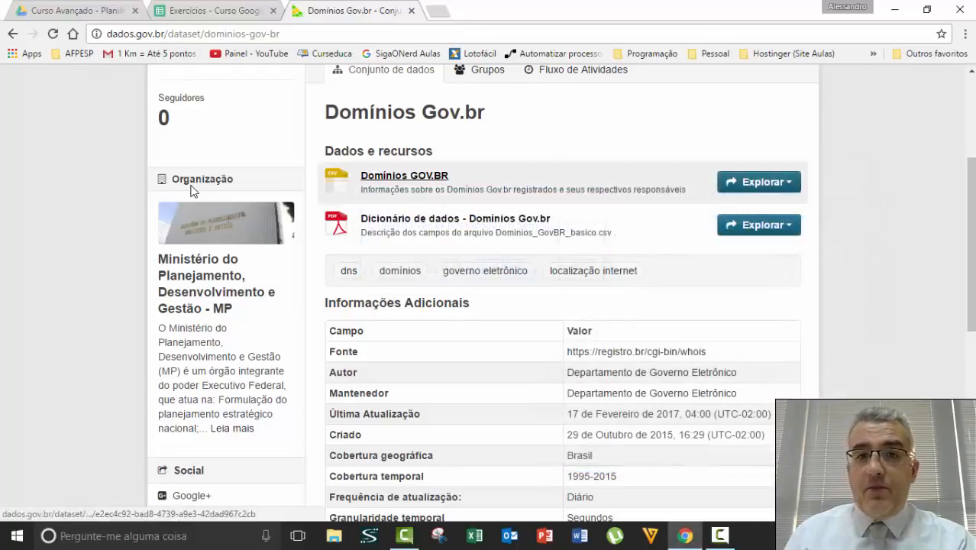
Copy the Baixar download link and paste it into Notepad, showing the Dominios_GovBR_basico.csv address.
{"action": "key", "text": "Tab"}
{"action": "key", "text": "Return"}
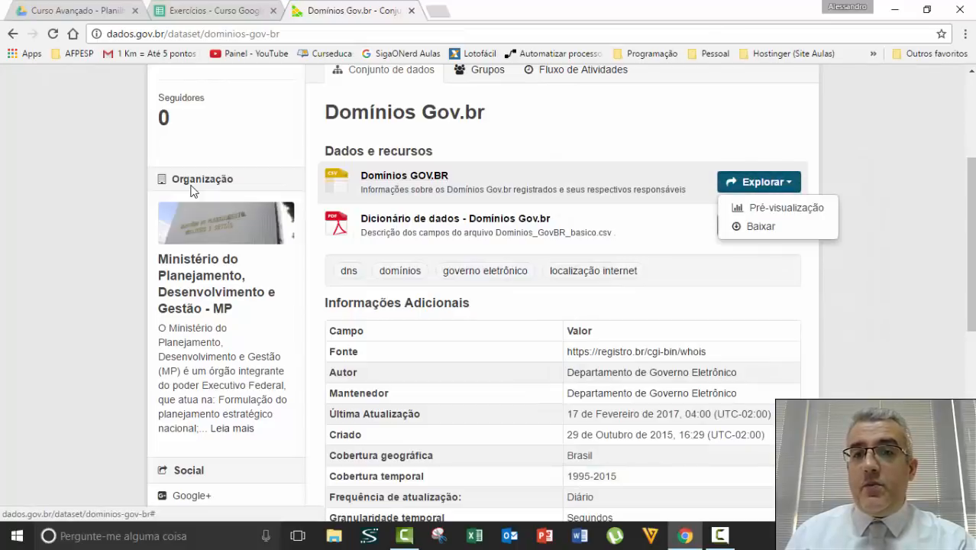
{"action": "key", "text": "Down"}
{"action": "key", "text": "Down"}
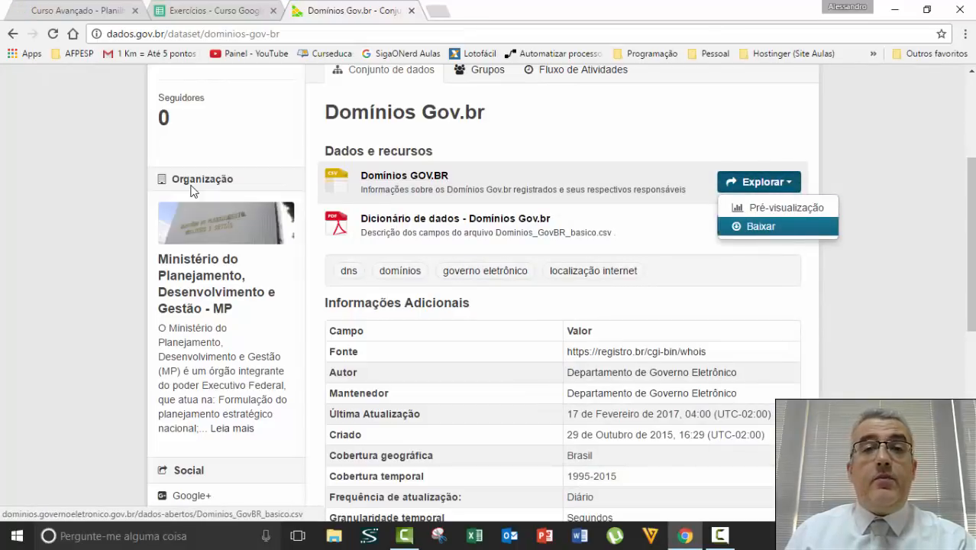
{"action": "key", "text": "Menu"}
{"action": "key", "text": "Down"}
{"action": "key", "text": "Down"}
{"action": "key", "text": "Down"}
{"action": "key", "text": "Down"}
{"action": "key", "text": "Down"}
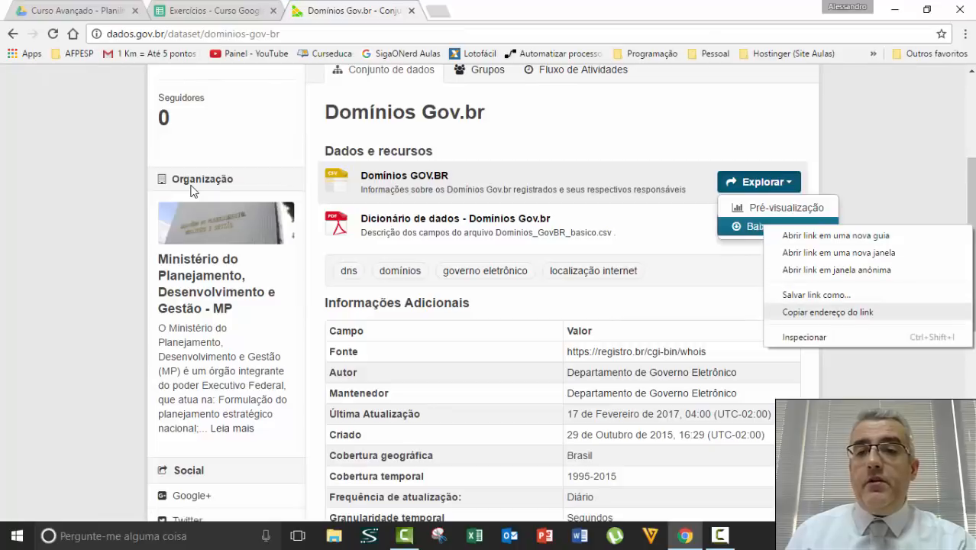
{"action": "key", "text": "Return"}
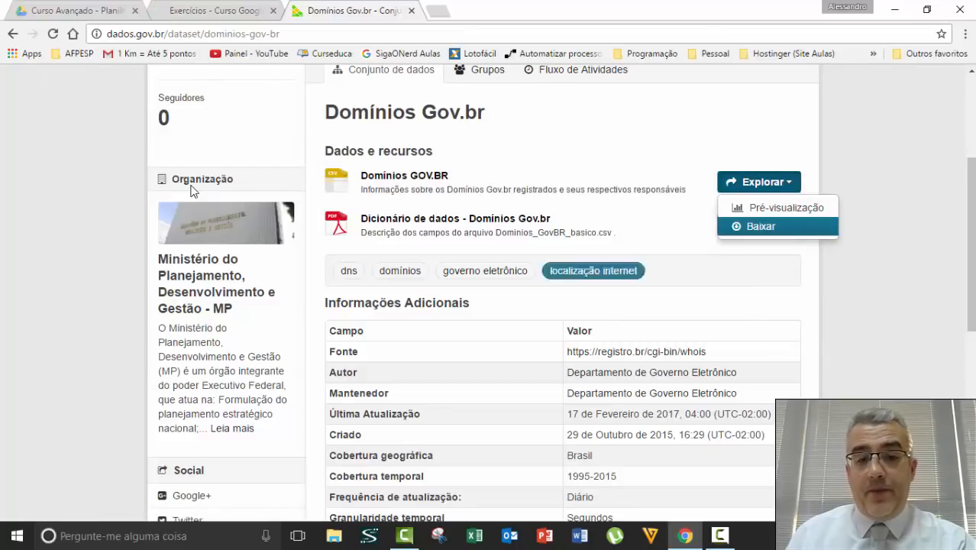
{"action": "key", "text": "super+r"}
{"action": "key", "text": "Return"}
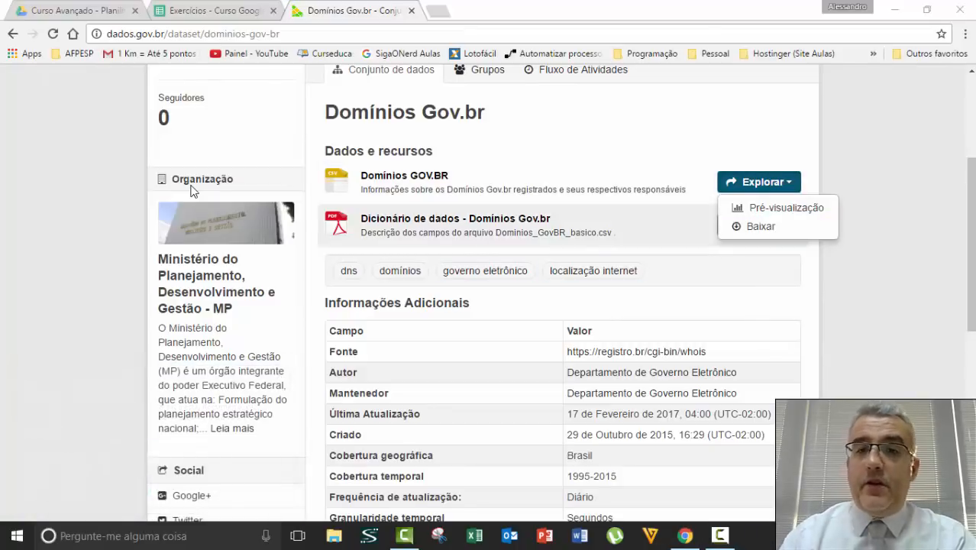
{"action": "type", "text": "http://dominios.governoeletronico.gov.br/dados-abertos/Dominios_GovBR_basico.csv"}
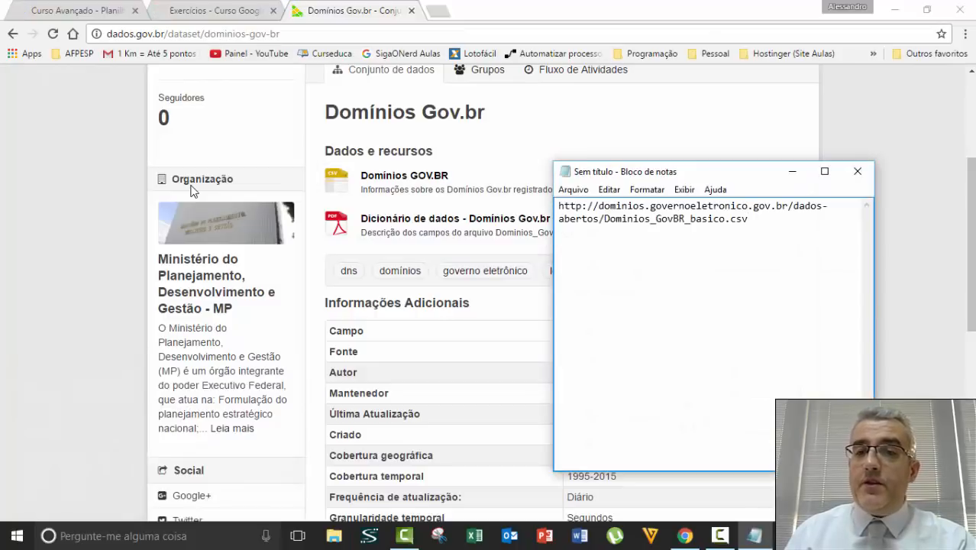
{"action": "key", "text": "shift+Left"}
{"action": "key", "text": "shift+Left"}
{"action": "key", "text": "shift+Left"}
{"action": "key", "text": "shift+Left"}
{"action": "key", "text": "shift+Left"}
{"action": "key", "text": "shift+Left"}
{"action": "key", "text": "shift+Left"}
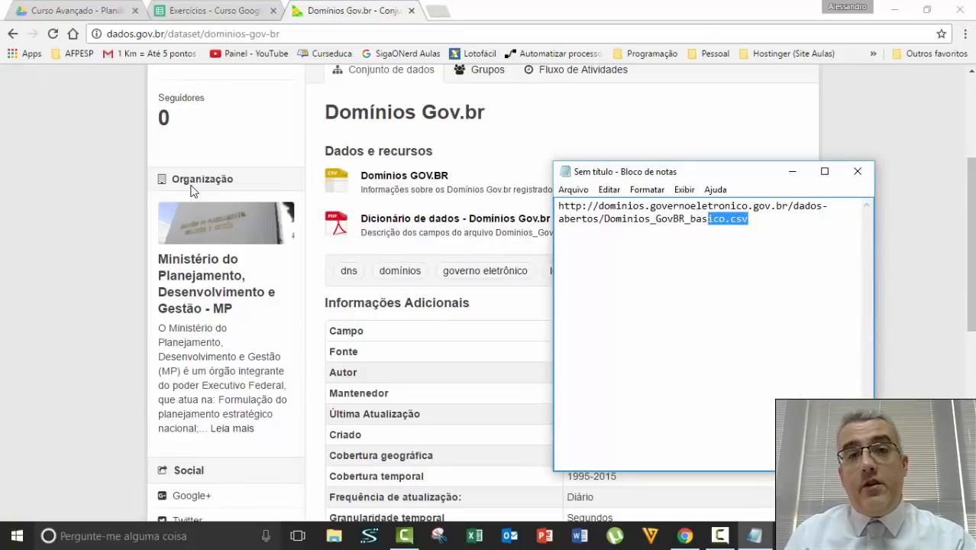
{"action": "key", "text": "Right"}
Close Notepad without saving the pasted address.
{"action": "key", "text": "alt+F4"}
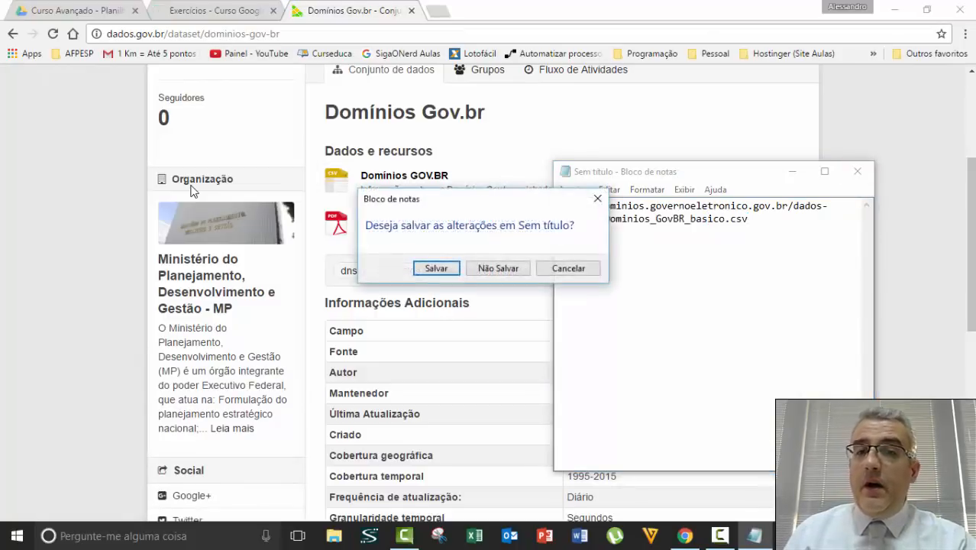
{"action": "key", "text": "Tab"}
{"action": "key", "text": "Return"}
Enter =IMPORTDATA with the Dominios_GovBR_basico.csv link in N8 of the spreadsheet.
{"action": "key", "text": "ctrl+shift+Tab"}
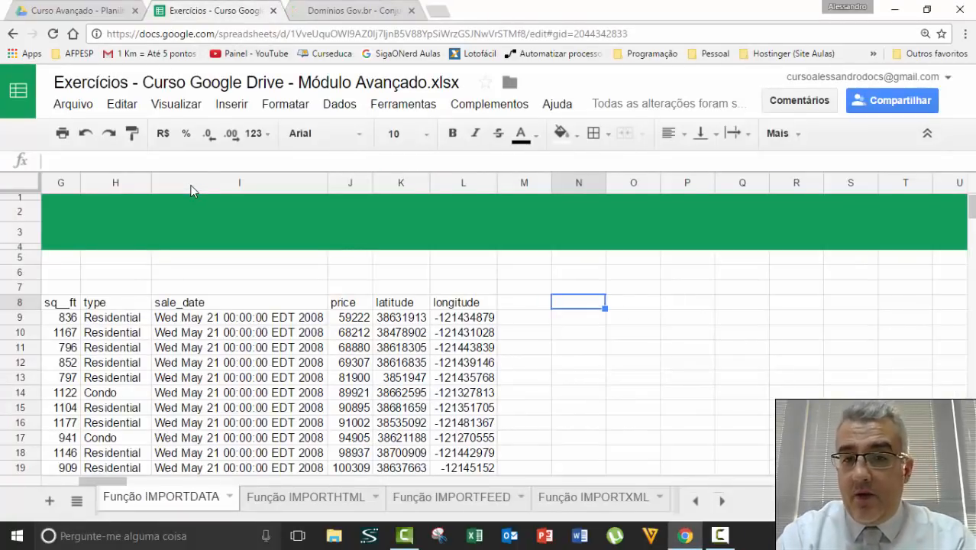
{"action": "type", "text": "="}
{"action": "type", "text": "IMPORTDATA"}
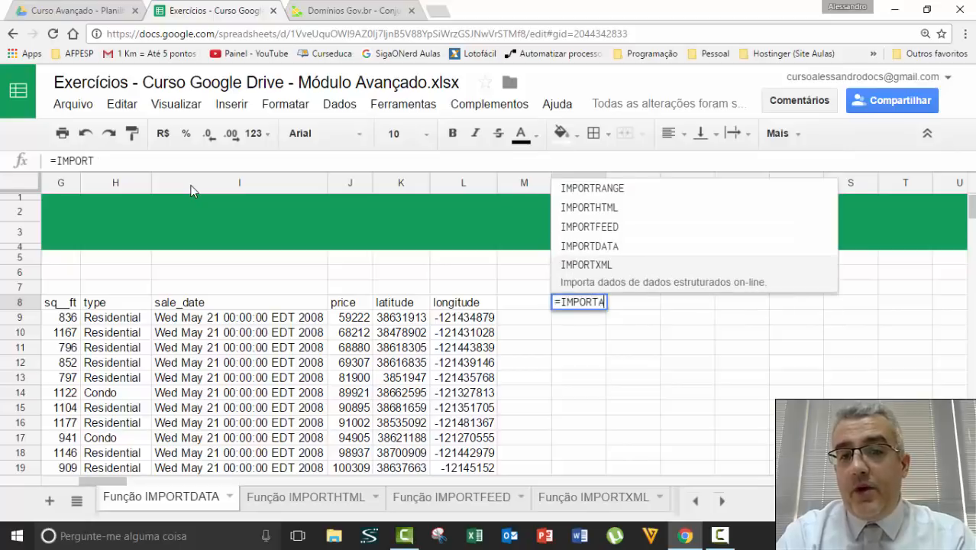
{"action": "type", "text": "(\""}
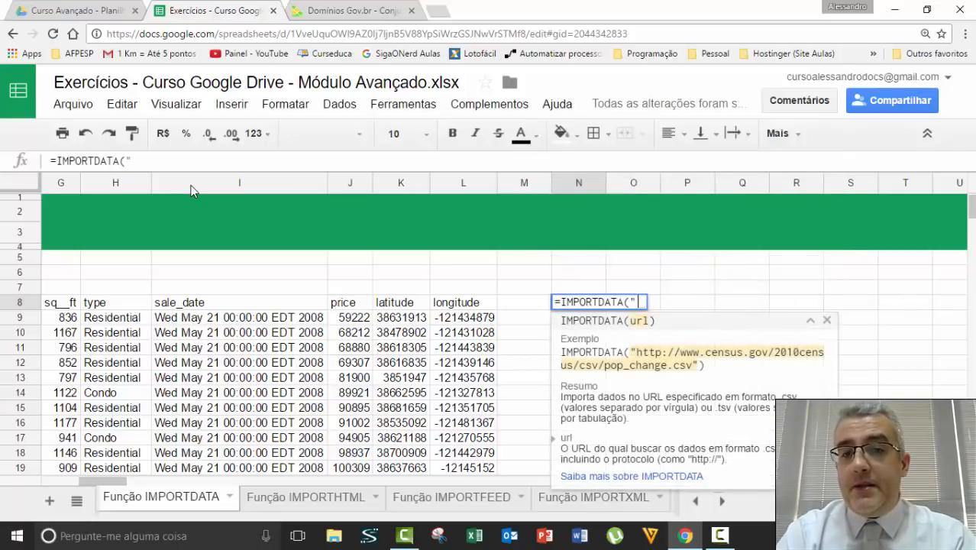
{"action": "type", "text": "http://dominios.governoeletronico.gov.br/dados-abertos/Dominios_GovBR_basico.csv"}
{"action": "type", "text": "\")"}
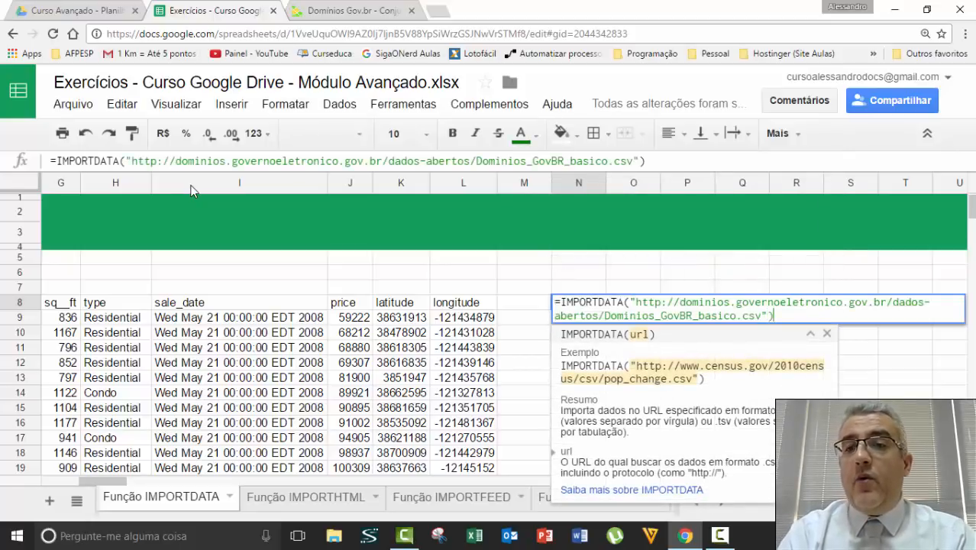
{"action": "key", "text": "Return"}
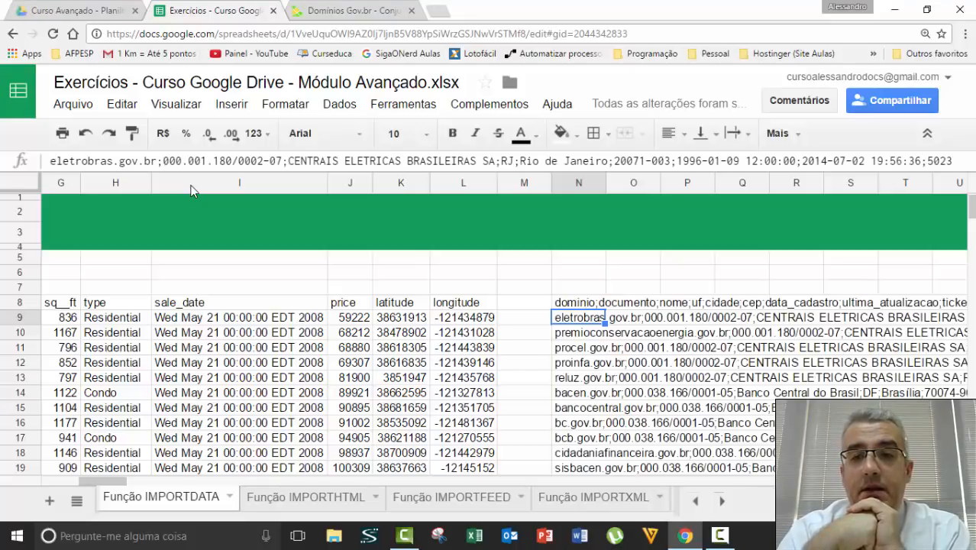
Inspect the imported domain data around N8, including cell O11 and the formula.
{"action": "key", "text": "Right"}
{"action": "key", "text": "Right"}
{"action": "key", "text": "Right"}
{"action": "key", "text": "Right"}
{"action": "key", "text": "Right"}
{"action": "key", "text": "Right"}
{"action": "key", "text": "Right"}
{"action": "key", "text": "Right"}
{"action": "key", "text": "Right"}
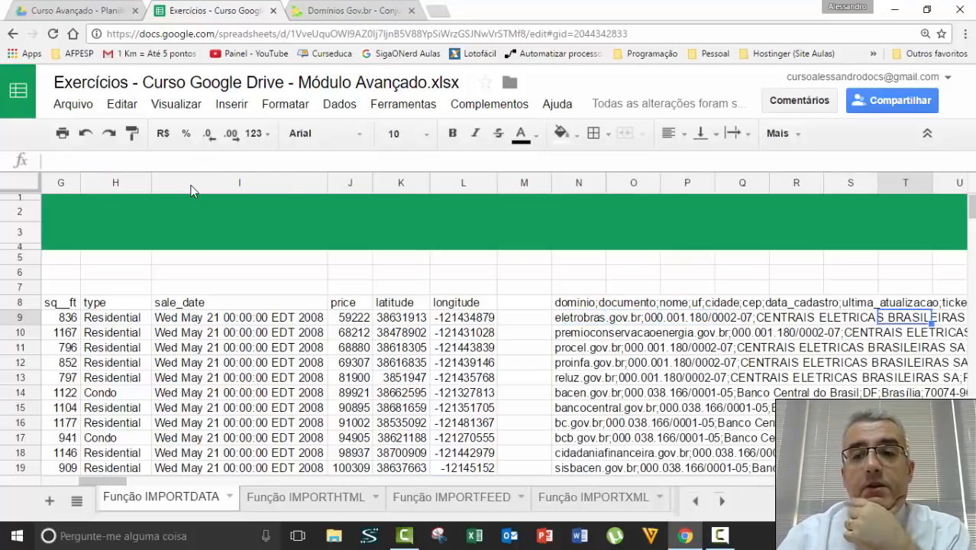
{"action": "key", "text": "Left"}
{"action": "key", "text": "Left"}
{"action": "key", "text": "Left"}
{"action": "key", "text": "Left"}
{"action": "key", "text": "Left"}
{"action": "key", "text": "Left"}
{"action": "key", "text": "Left"}
{"action": "key", "text": "Left"}
{"action": "key", "text": "Left"}
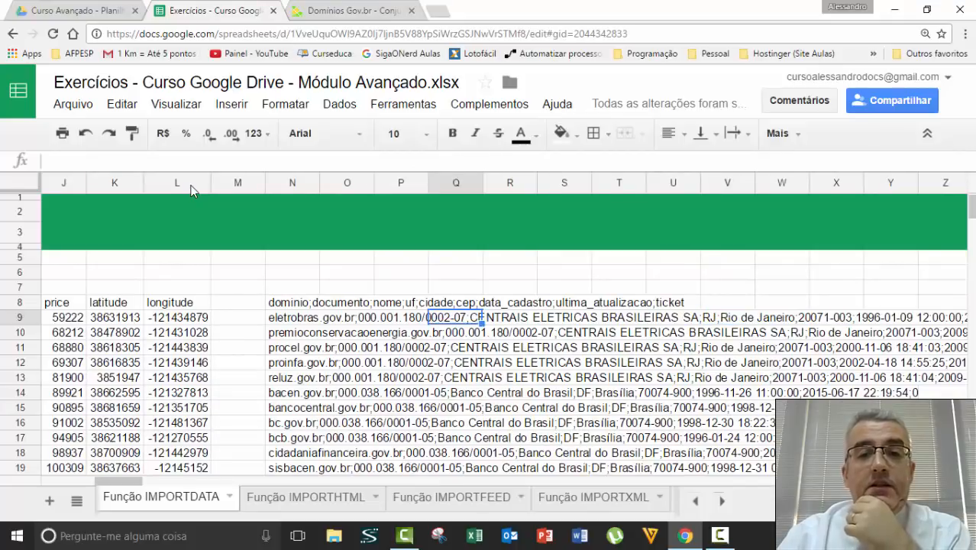
{"action": "key", "text": "Up"}
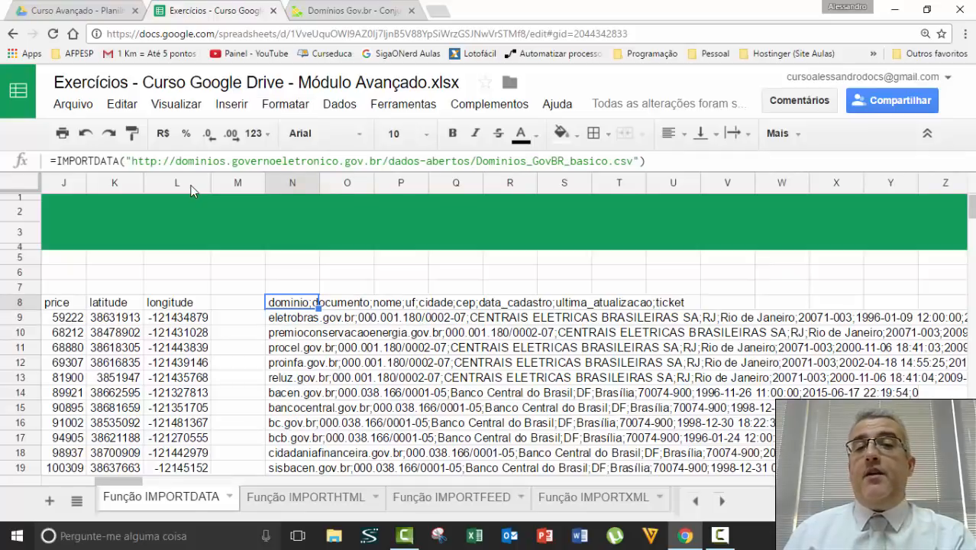
{"action": "key", "text": "Down"}
{"action": "key", "text": "Down"}
{"action": "key", "text": "Down"}
{"action": "key", "text": "Right"}
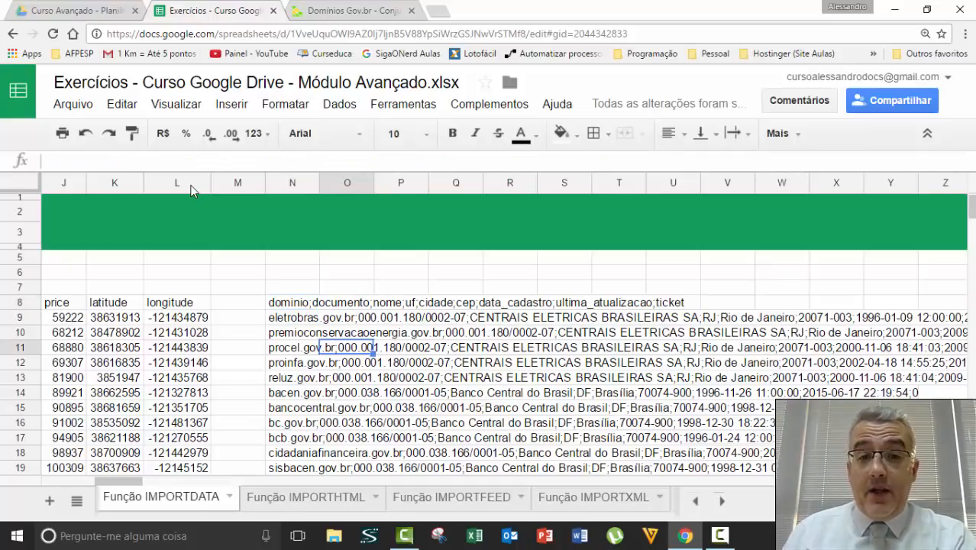
{"action": "key", "text": "Left"}
{"action": "key", "text": "Up"}
{"action": "key", "text": "Up"}
{"action": "key", "text": "Up"}
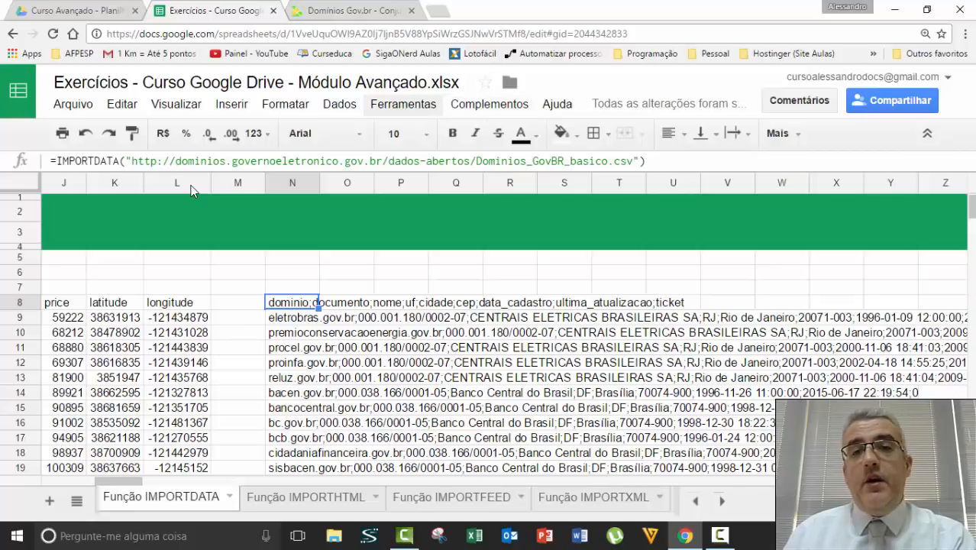
Scan the imported rows, including the procel.gov.br entry, down to the end and back to N8.
{"action": "key", "text": "Right"}
{"action": "key", "text": "Down"}
{"action": "key", "text": "Down"}
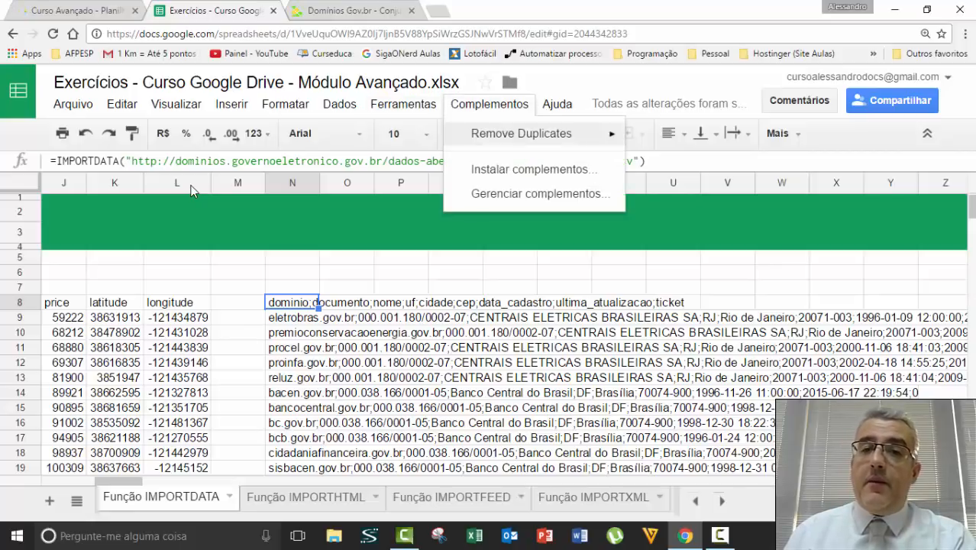
{"action": "key", "text": "Down"}
{"action": "key", "text": "Down"}
{"action": "key", "text": "Escape"}
{"action": "key", "text": "Down"}
{"action": "key", "text": "Down"}
{"action": "key", "text": "Down"}
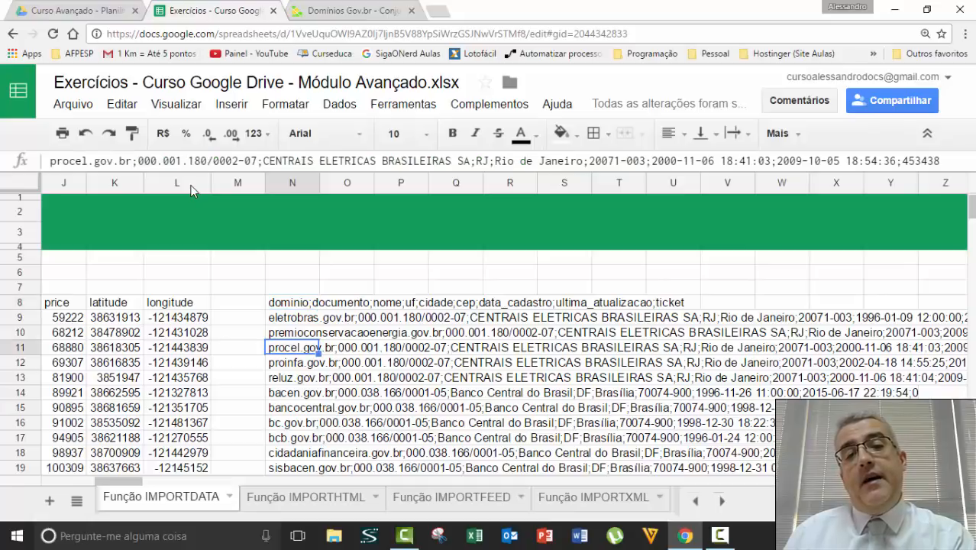
{"action": "key", "text": "Up"}
{"action": "key", "text": "Up"}
{"action": "key", "text": "Up"}
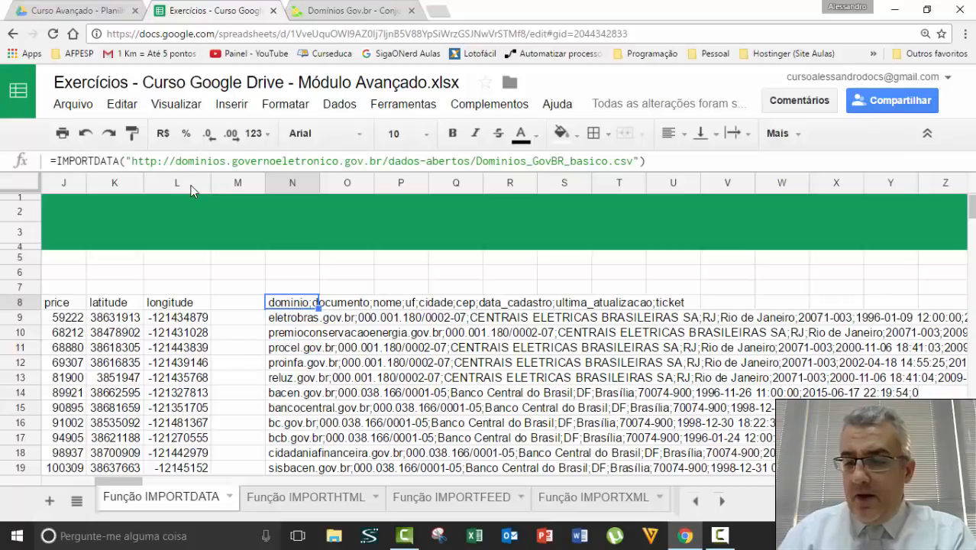
{"action": "key", "text": "ctrl+Down"}
{"action": "key", "text": "ctrl+Up"}
{"action": "key", "text": "ctrl+Up"}
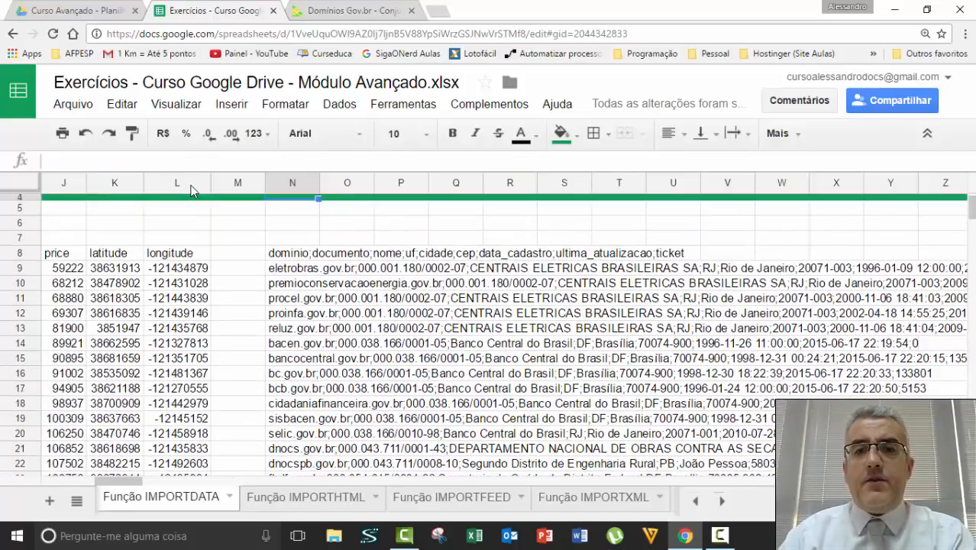
{"action": "key", "text": "Down"}
{"action": "key", "text": "Down"}
{"action": "key", "text": "Down"}
{"action": "key", "text": "Down"}
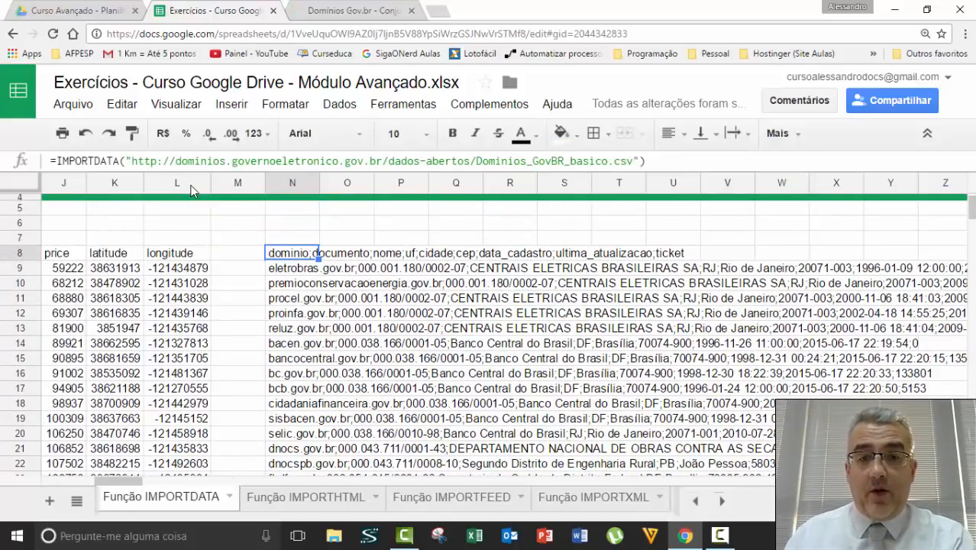
{"action": "key", "text": "Down"}
{"action": "key", "text": "Right"}
{"action": "key", "text": "Right"}
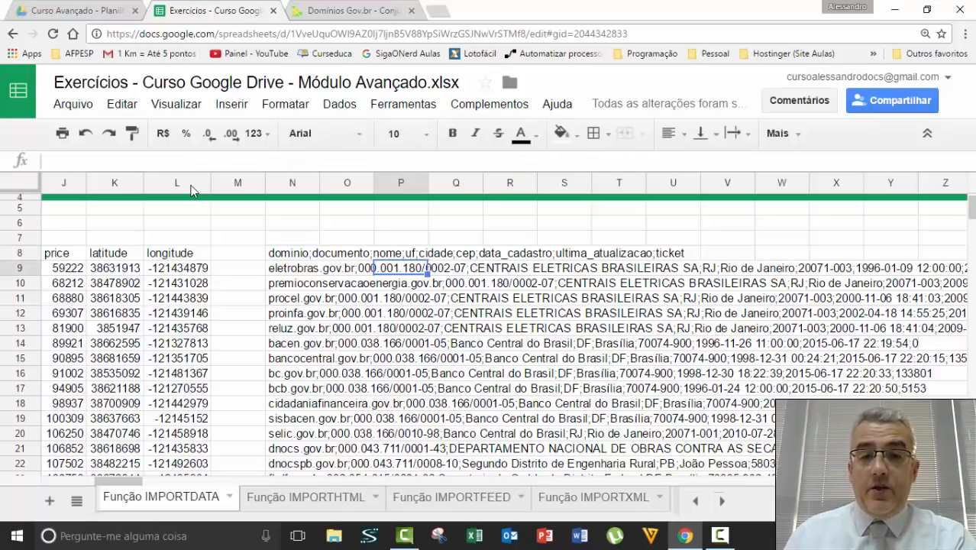
{"action": "key", "text": "Up"}
{"action": "key", "text": "Left"}
{"action": "key", "text": "Left"}
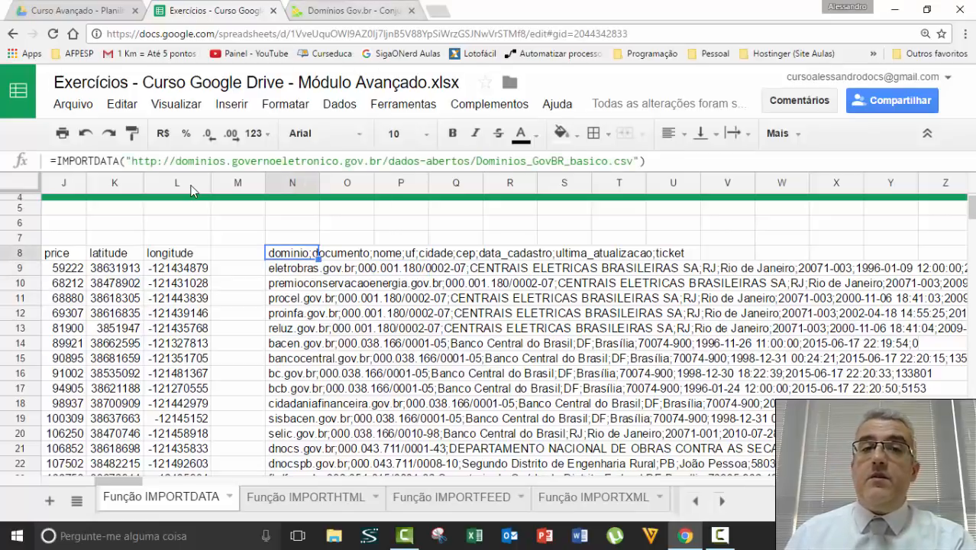
Close the Domínios Gov.br dataset tab and return to the spreadsheet.
{"action": "key", "text": "ctrl+Tab"}
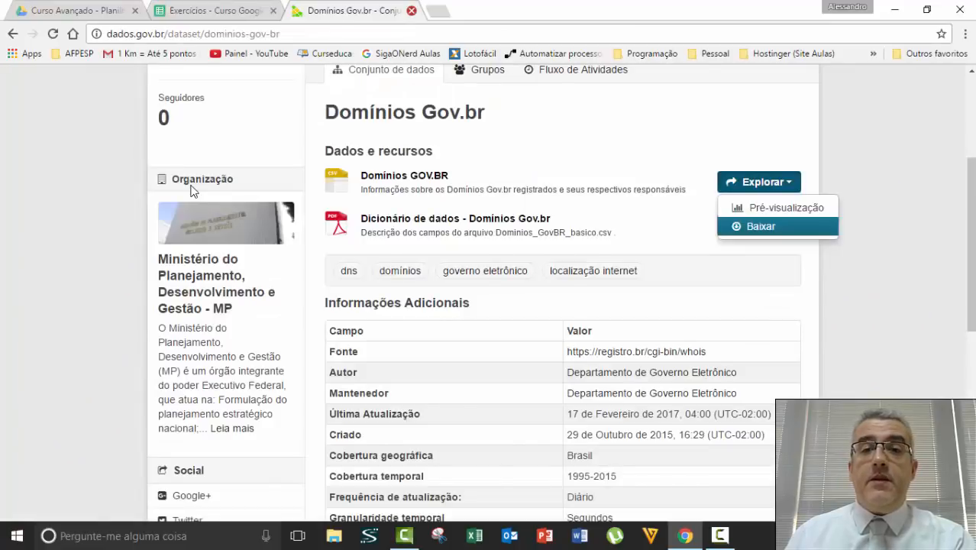
{"action": "key", "text": "ctrl+w"}
{"action": "key", "text": "Down"}
{"action": "key", "text": "Right"}
{"action": "key", "text": "Right"}
{"action": "key", "text": "Right"}
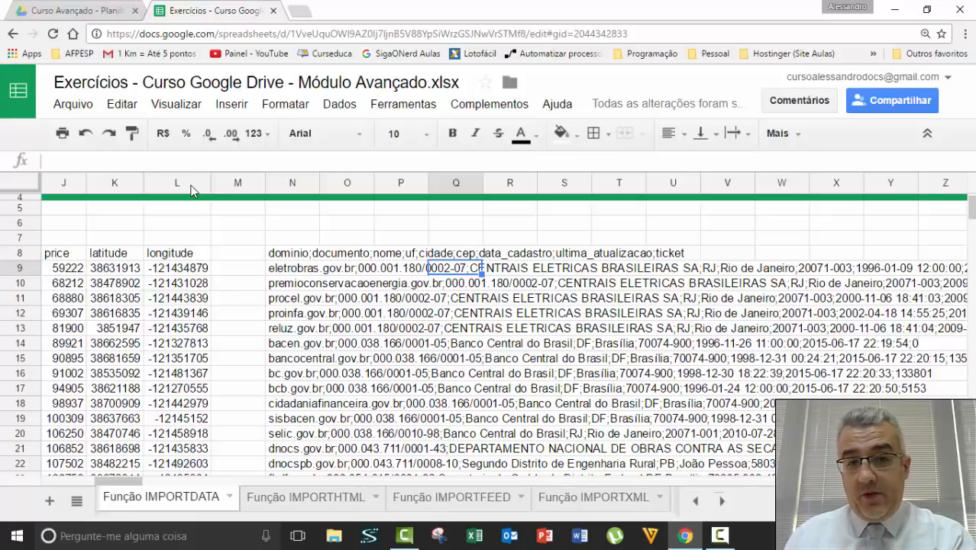
Undo the old import in N8 and start an =IMPORTDATA( formula there.
{"action": "key", "text": "ctrl+z"}
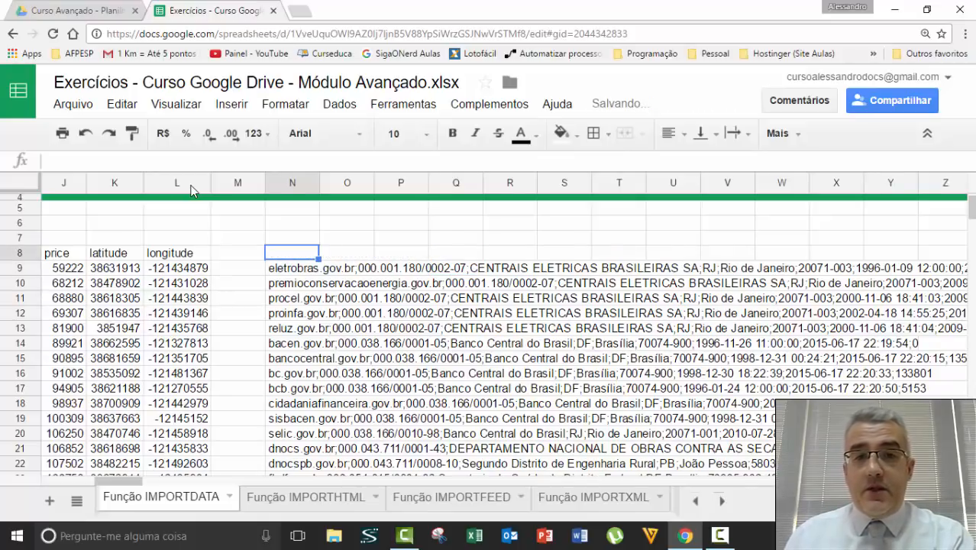
{"action": "type", "text": "="}
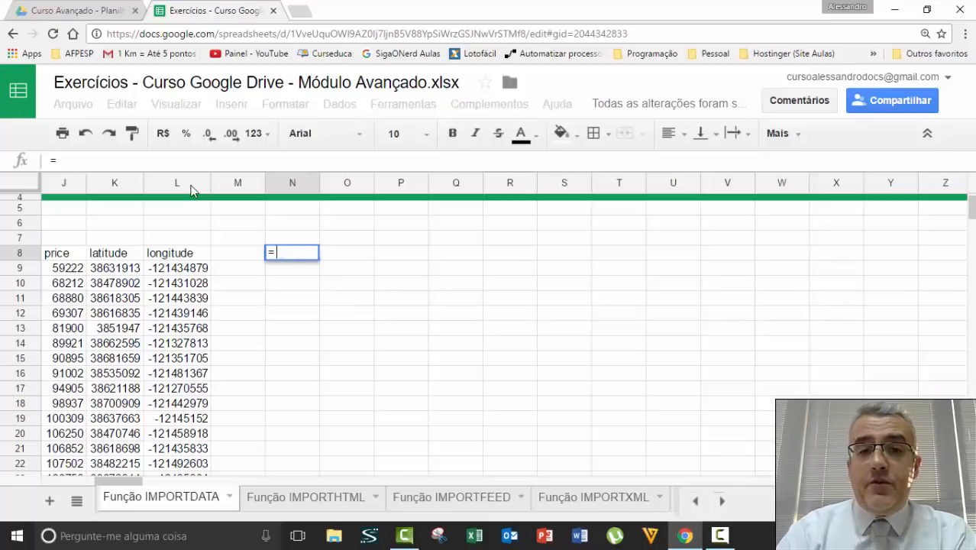
{"action": "type", "text": "IMPORTADA"}
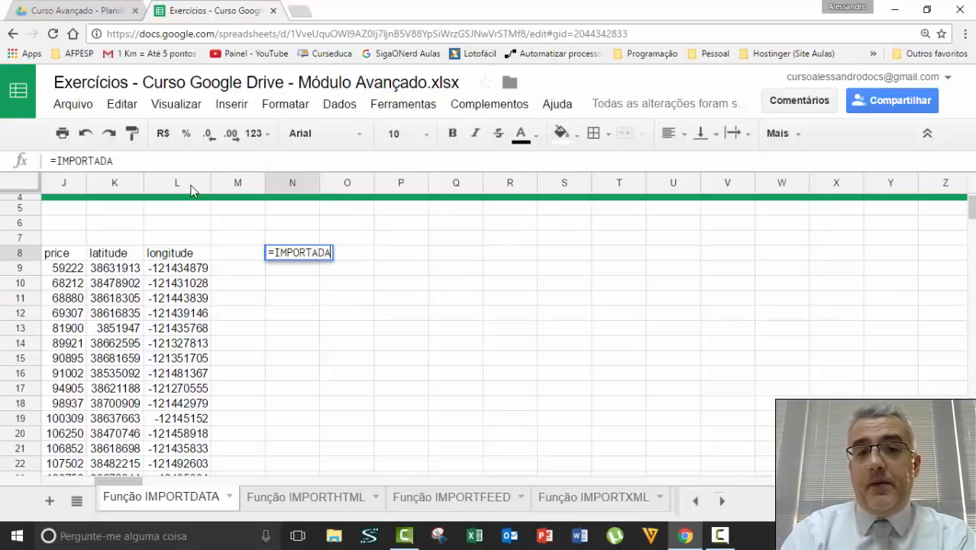
{"action": "key", "text": "BackSpace"}
{"action": "key", "text": "BackSpace"}
{"action": "key", "text": "BackSpace"}
{"action": "type", "text": "DATA("}
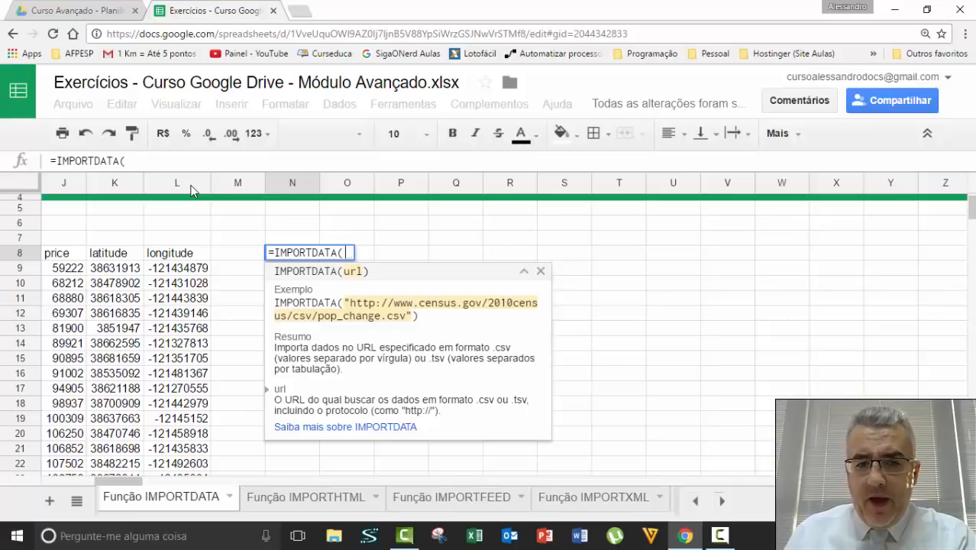
Copy the census pop_change.csv example URL from the IMPORTDATA help article and paste it in quotes.
{"action": "key", "text": "Tab"}
{"action": "key", "text": "Return"}
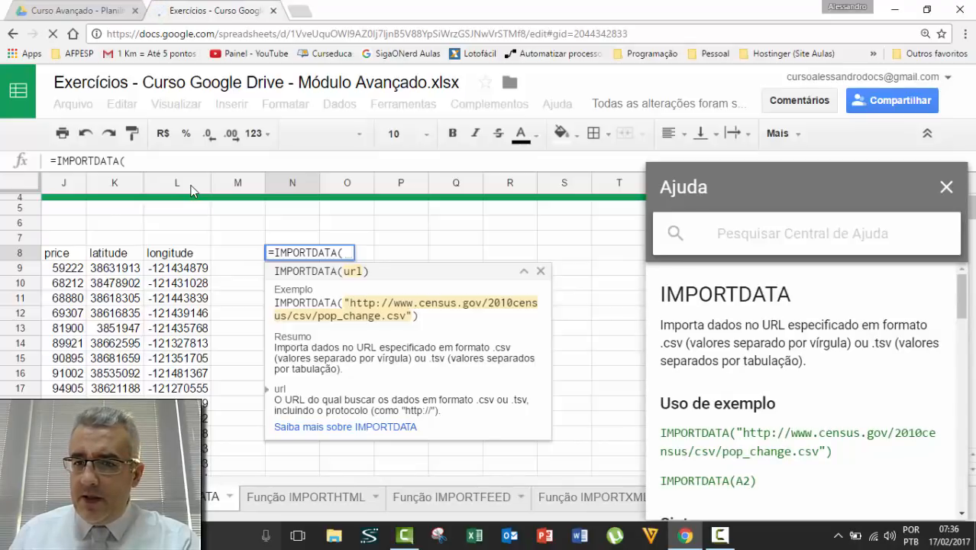
{"action": "left_click_drag", "start_coordinate": [820, 452], "coordinate": [742, 434]}
{"action": "key", "text": "ctrl+c"}
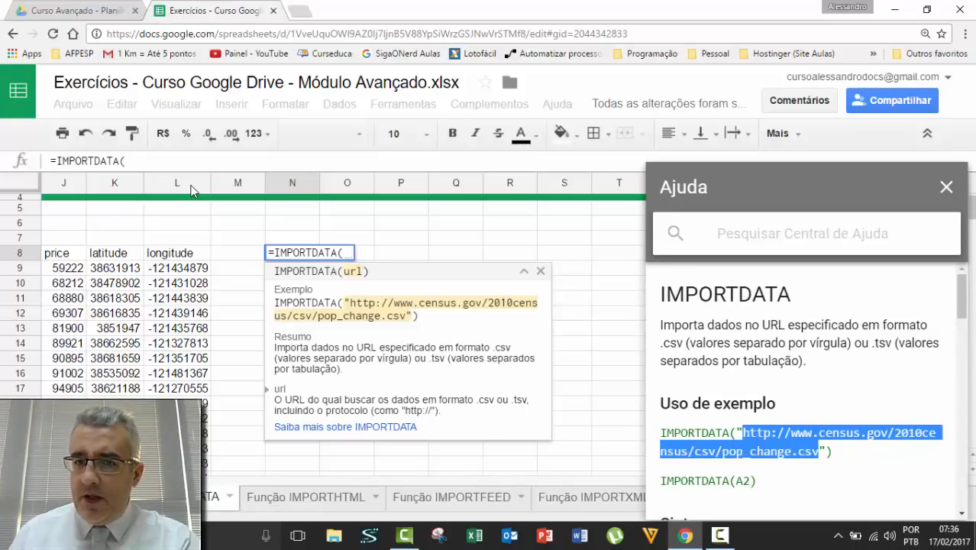
{"action": "scroll", "coordinate": [802, 389], "scroll_direction": "down", "scroll_amount": 10}
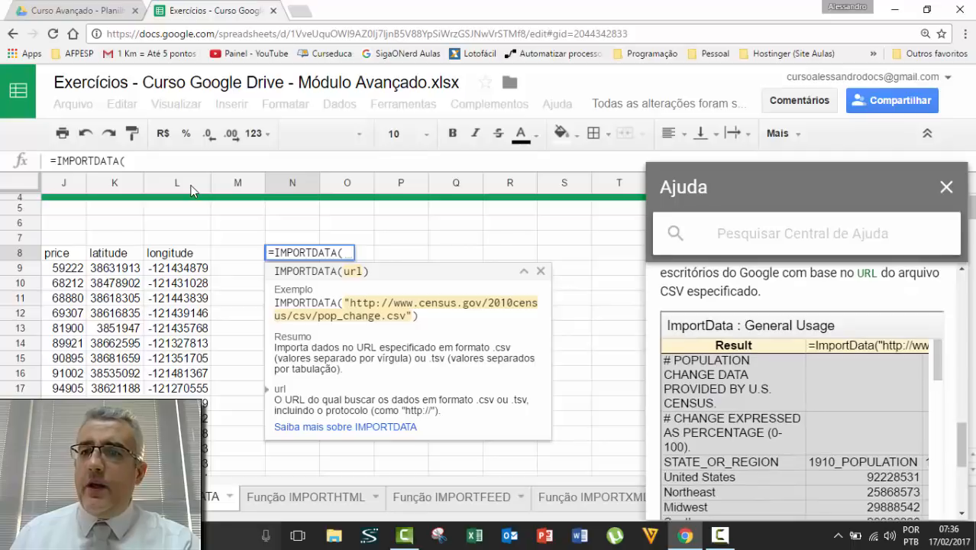
{"action": "left_click", "coordinate": [946, 187]}
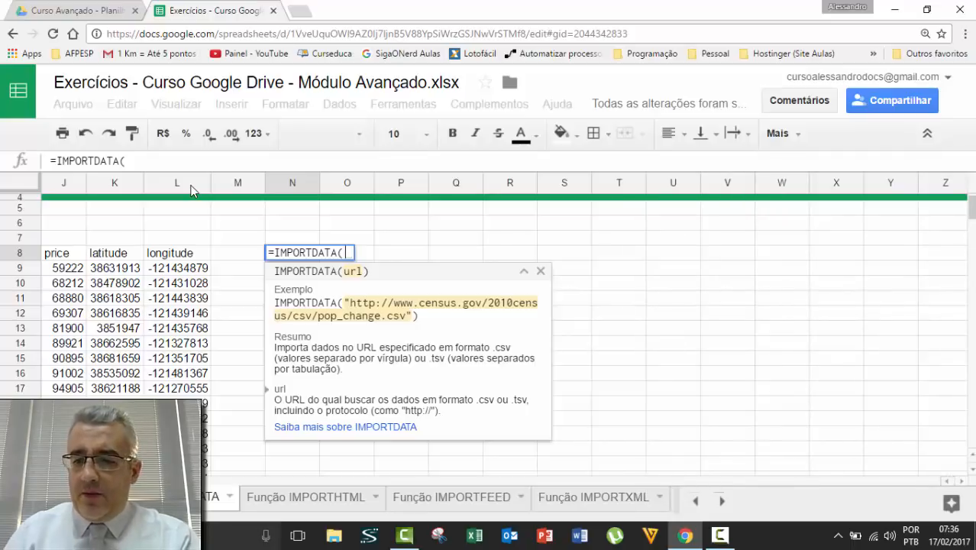
{"action": "type", "text": "\""}
{"action": "key", "text": "ctrl+v"}
Close and commit the IMPORTDATA formula, then scroll through the loaded state population figures by decade.
{"action": "type", "text": "\""}
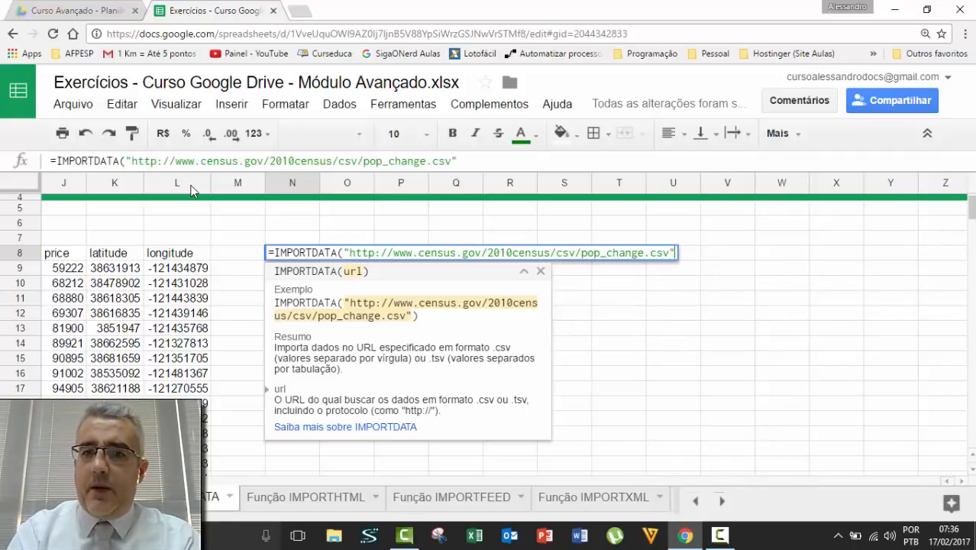
{"action": "type", "text": ")"}
{"action": "key", "text": "Return"}
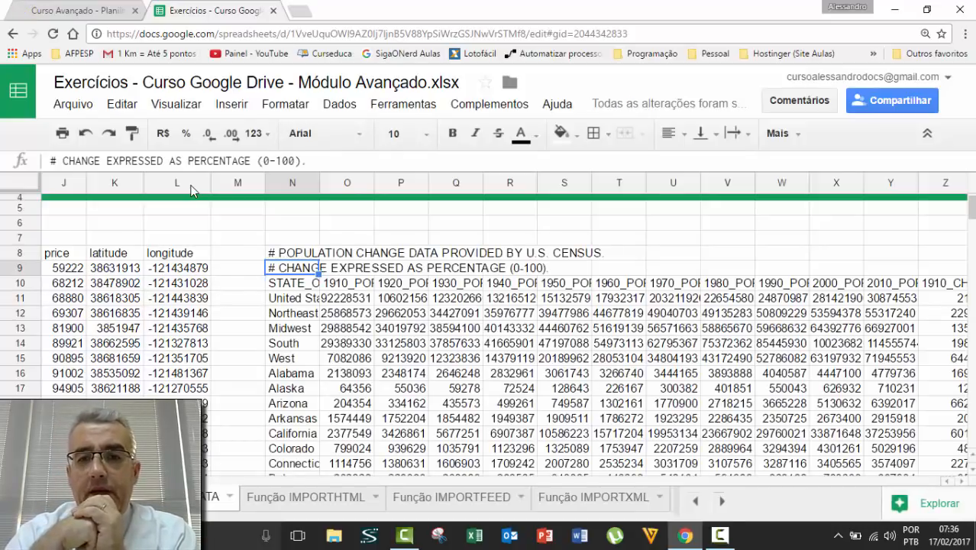
{"action": "scroll", "coordinate": [191, 190], "scroll_direction": "down", "scroll_amount": 20}
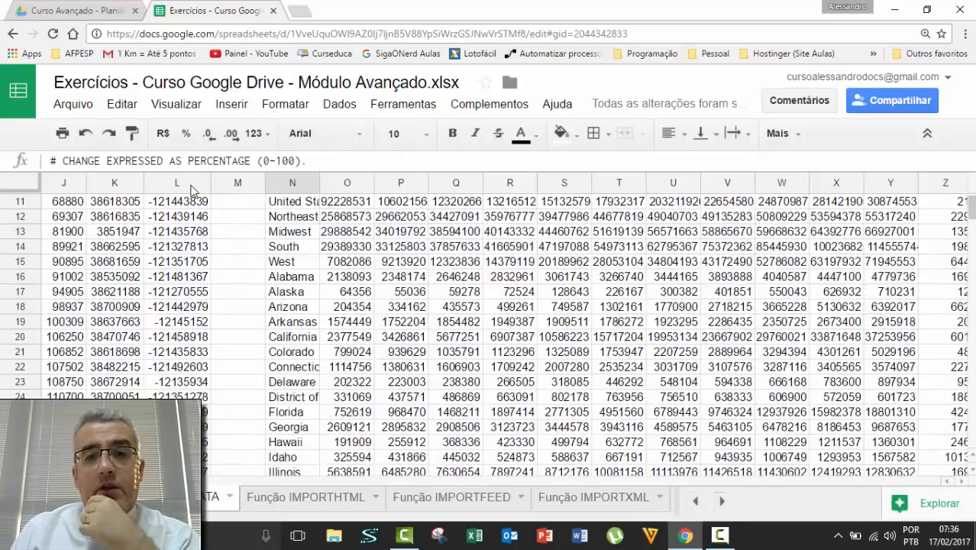
{"action": "scroll", "coordinate": [191, 189], "scroll_direction": "up", "scroll_amount": 5}
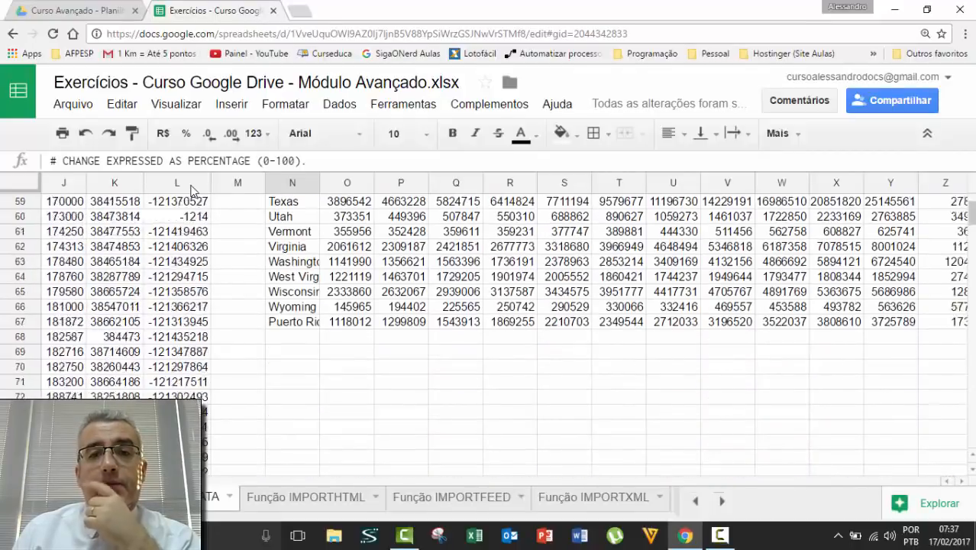
{"action": "scroll", "coordinate": [191, 189], "scroll_direction": "up", "scroll_amount": 14}
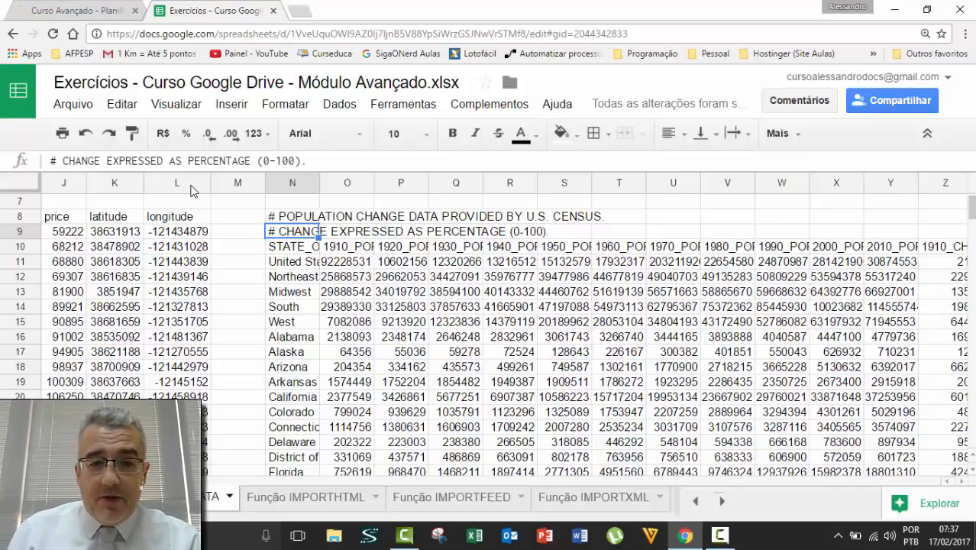
Colour the Função IMPORTDATA tab blue, then switch to the Função IMPORTHTML sheet and select F9.
{"action": "left_click", "coordinate": [229, 497]}
{"action": "mouse_move", "coordinate": [227, 335]}
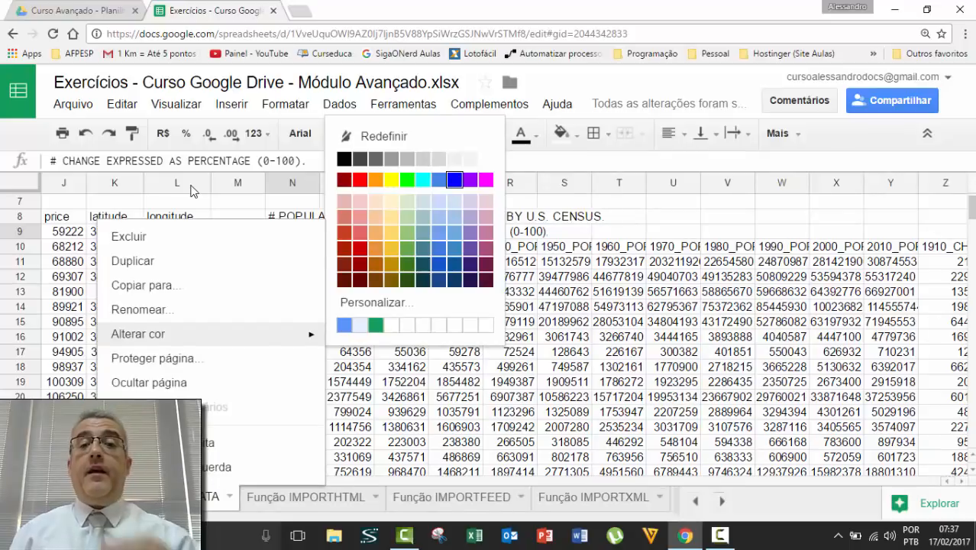
{"action": "left_click", "coordinate": [455, 179]}
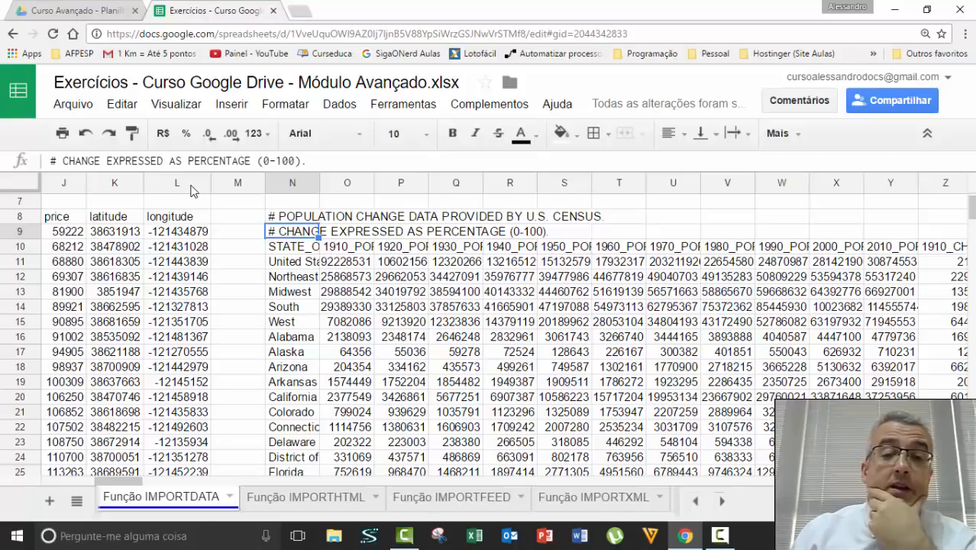
{"action": "left_click", "coordinate": [314, 497]}
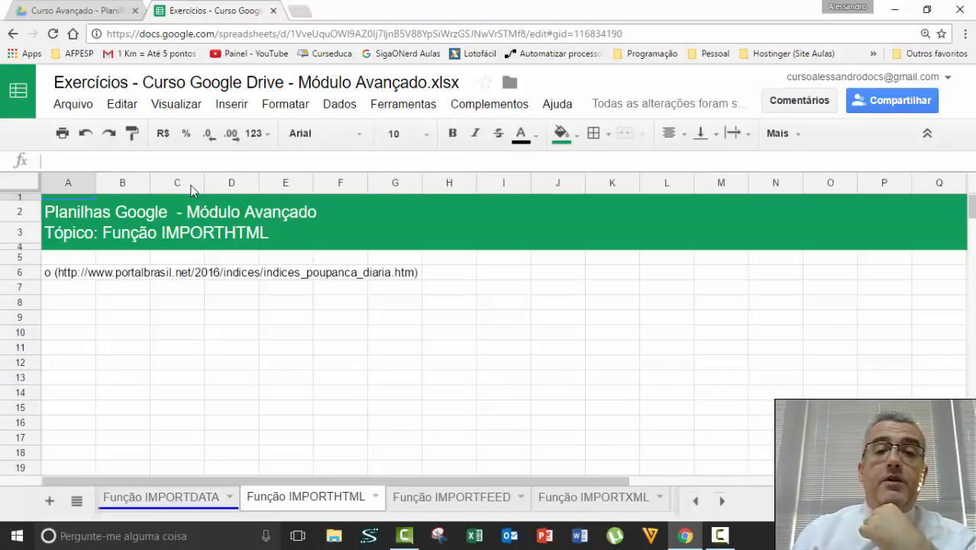
{"action": "left_click", "coordinate": [340, 317]}
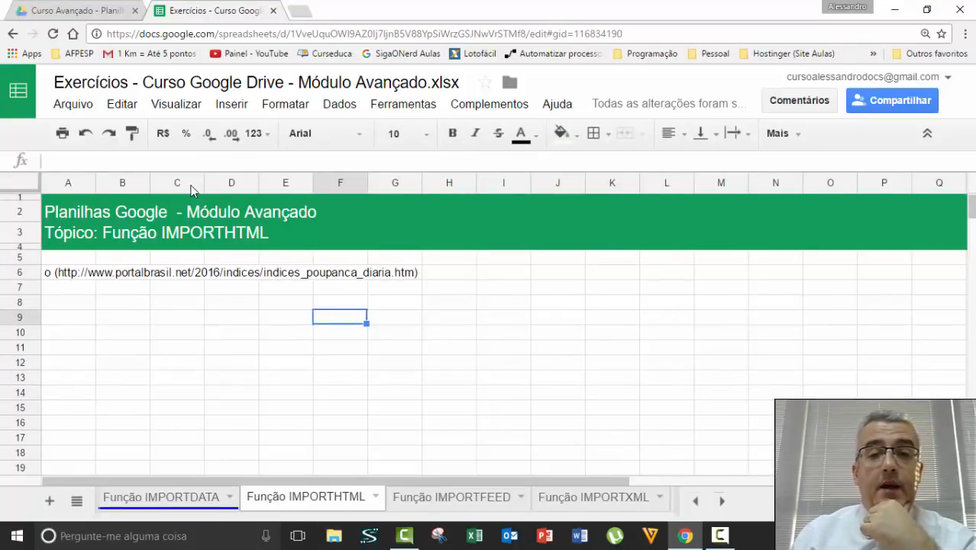